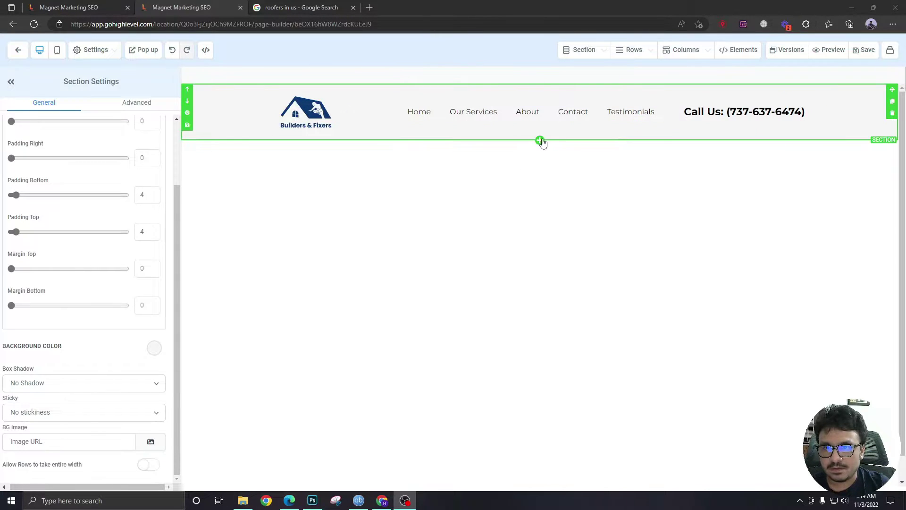
Place a Full Width section under the header and give it an empty 2 Column row.
click(539, 141)
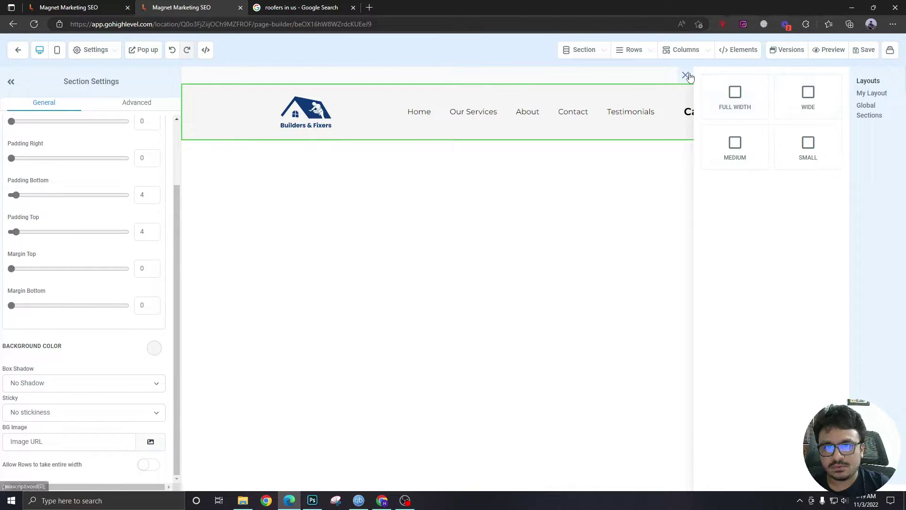
click(713, 75)
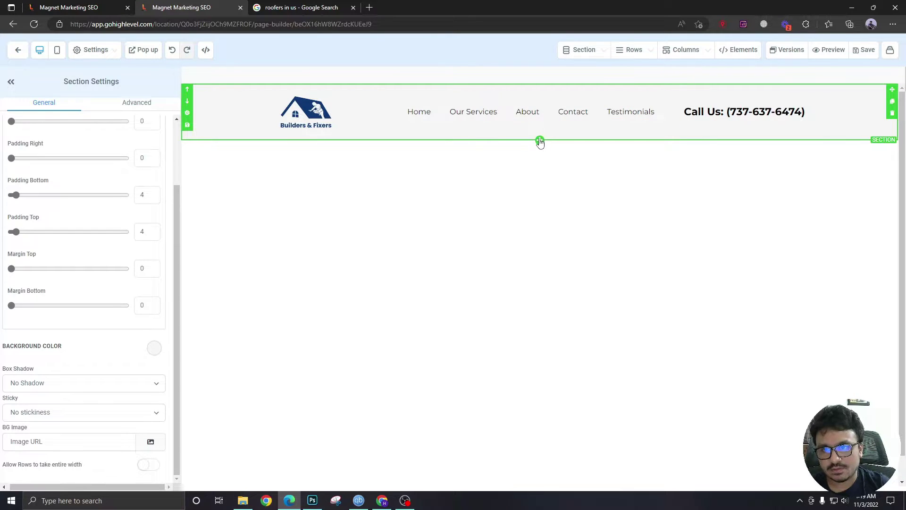
click(585, 56)
click(592, 75)
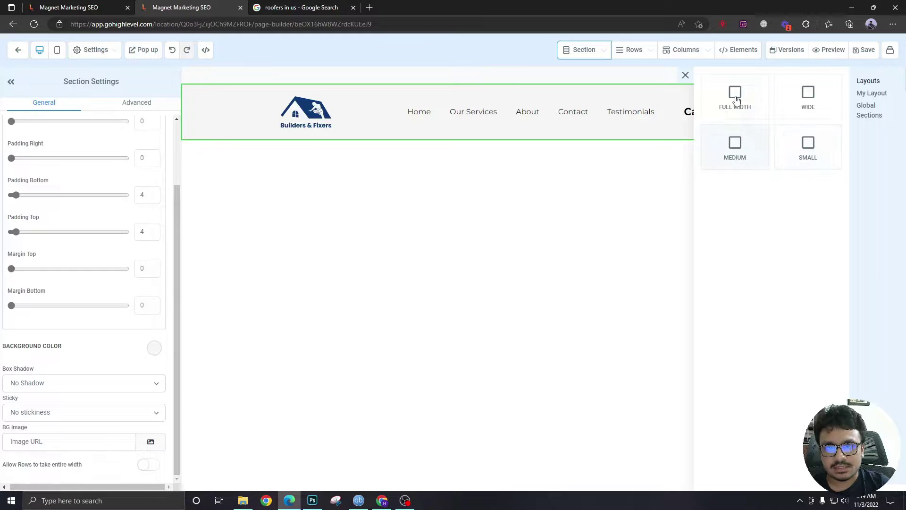
drag(734, 97, 575, 151)
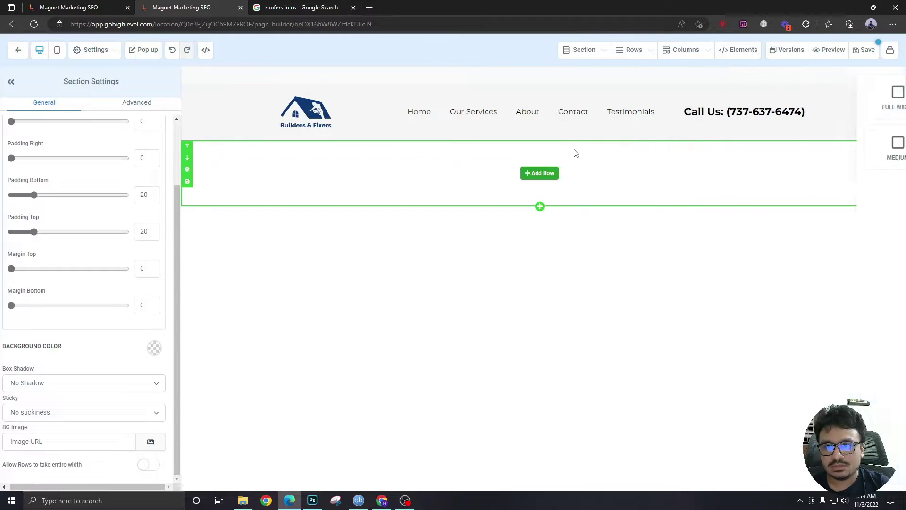
click(540, 175)
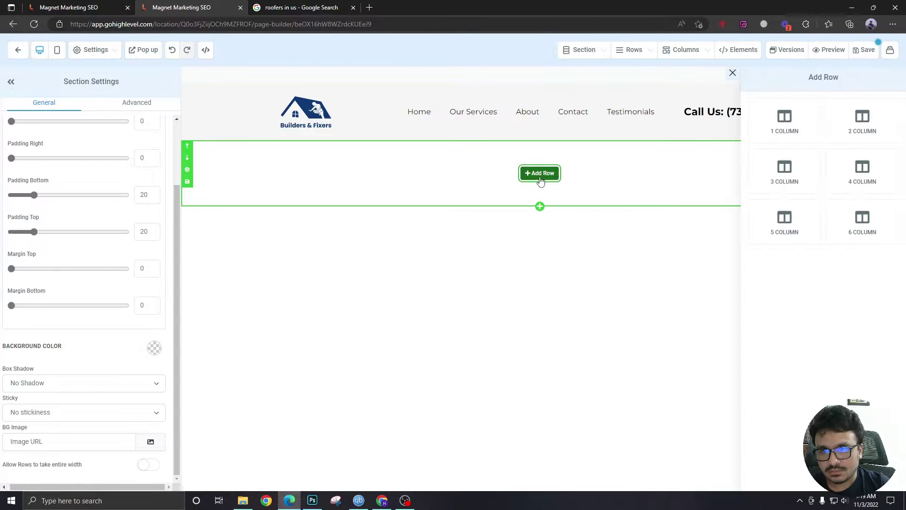
click(871, 132)
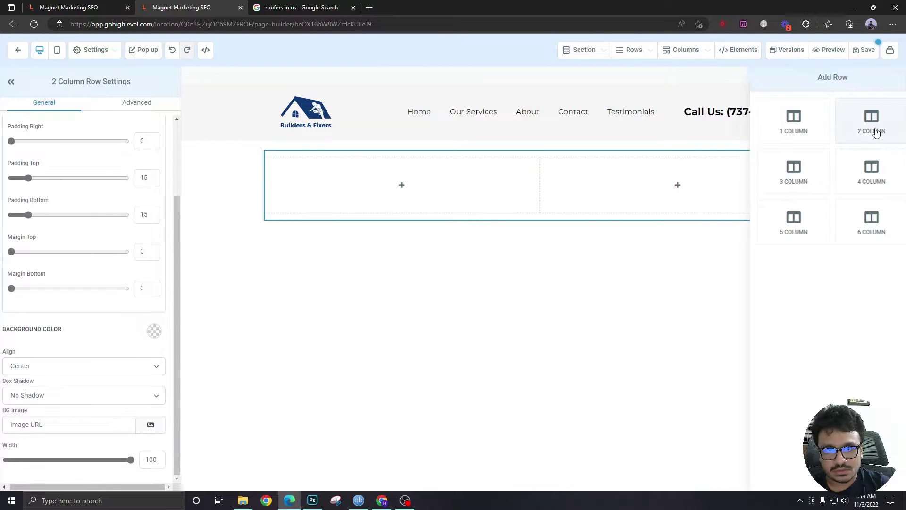
click(244, 205)
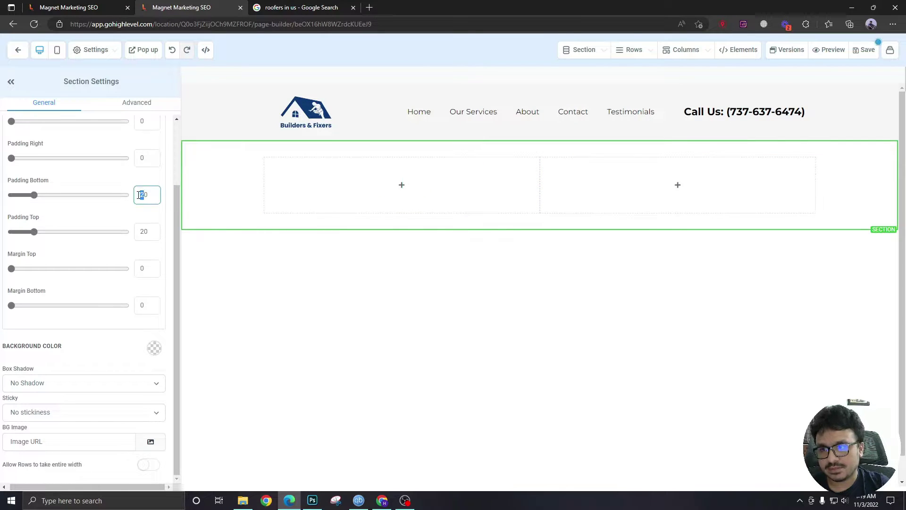
Set the section's top padding to 120 and bottom padding to 80.
text(8)
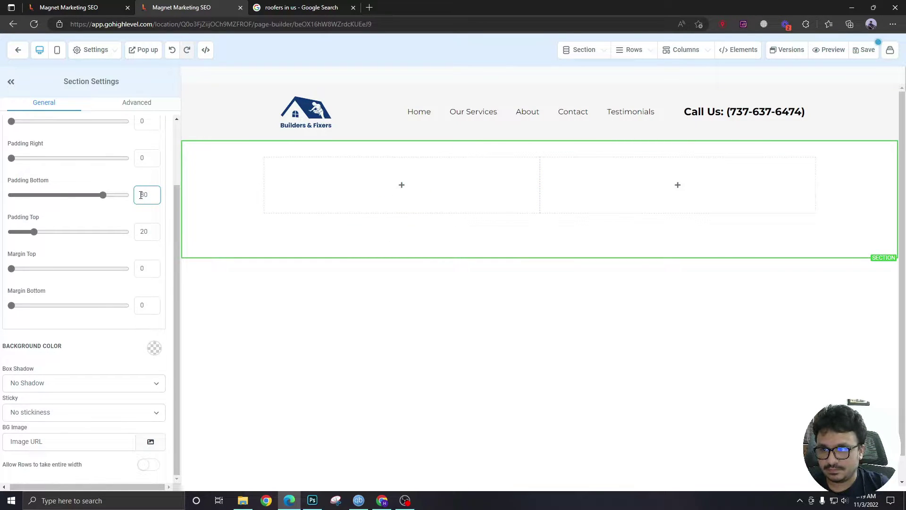
drag(140, 232, 143, 233)
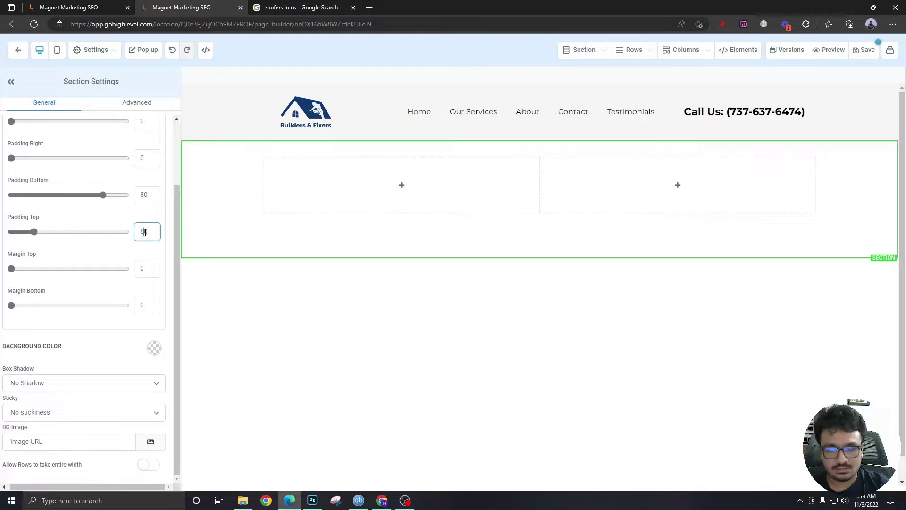
text(8)
click(146, 194)
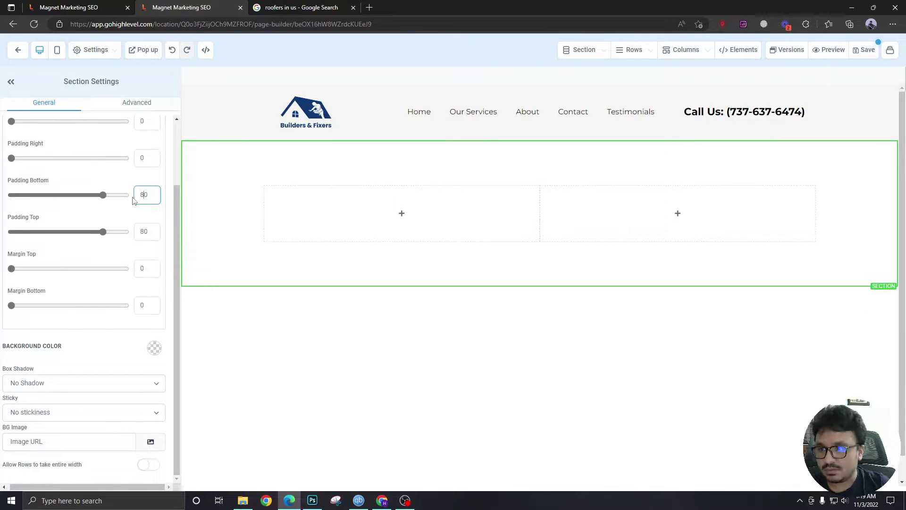
double_click(146, 230)
text(120)
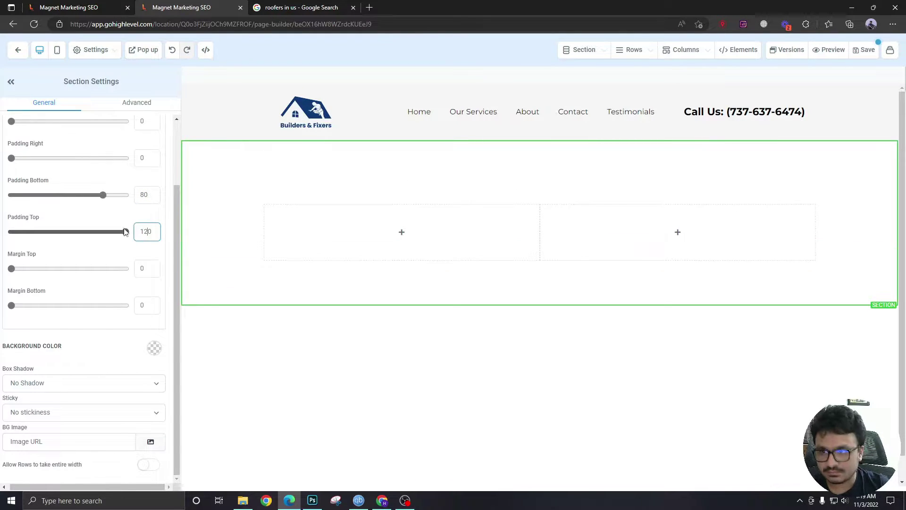
click(221, 193)
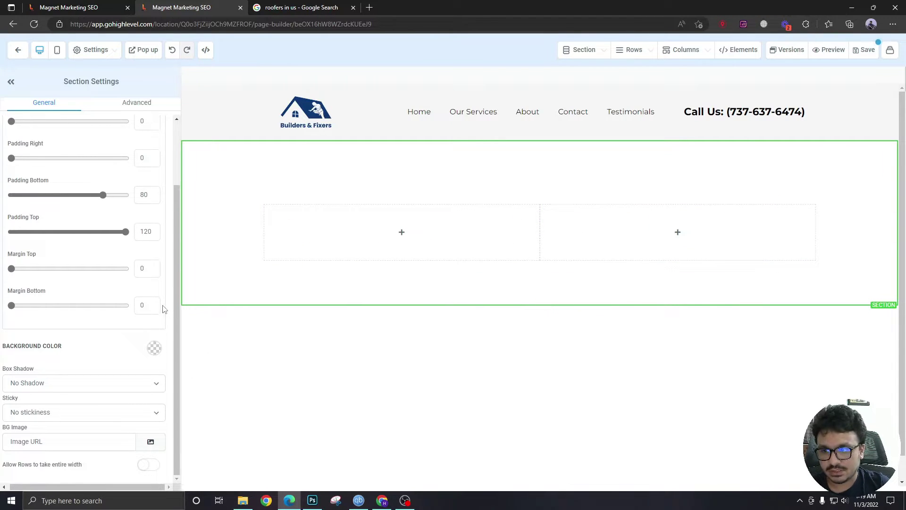
scroll(107, 368, up, 1)
scroll(111, 371, down, 1)
scroll(141, 345, up, 1)
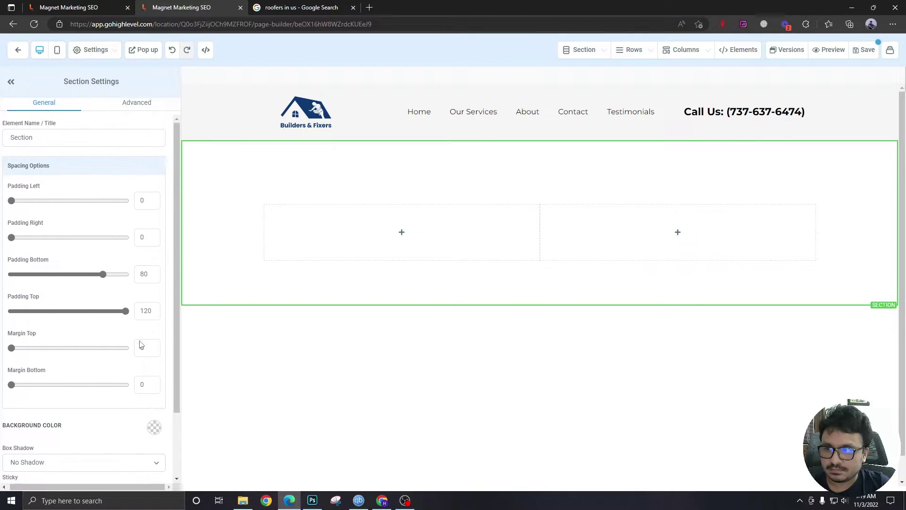
scroll(138, 344, down, 1)
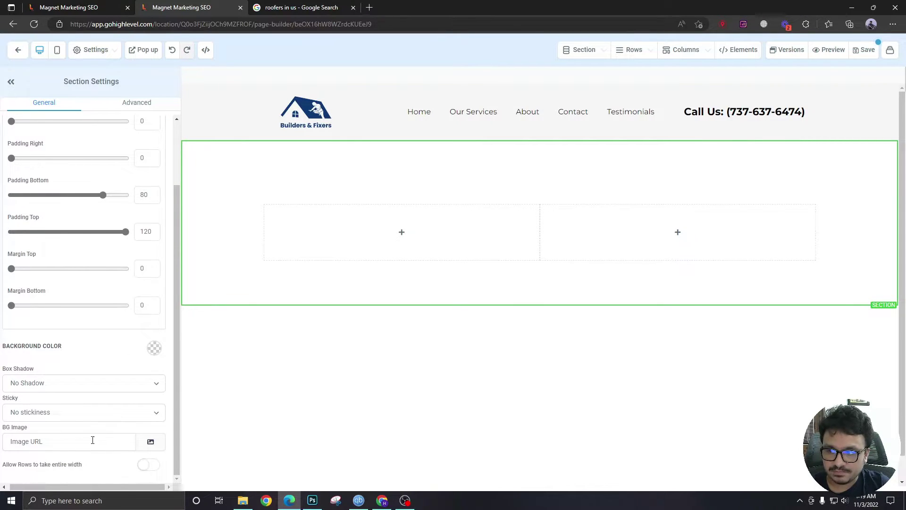
Upload roofers-2891664_1920-1024x683.jpg from Downloads and use it as the section background.
click(151, 443)
click(879, 72)
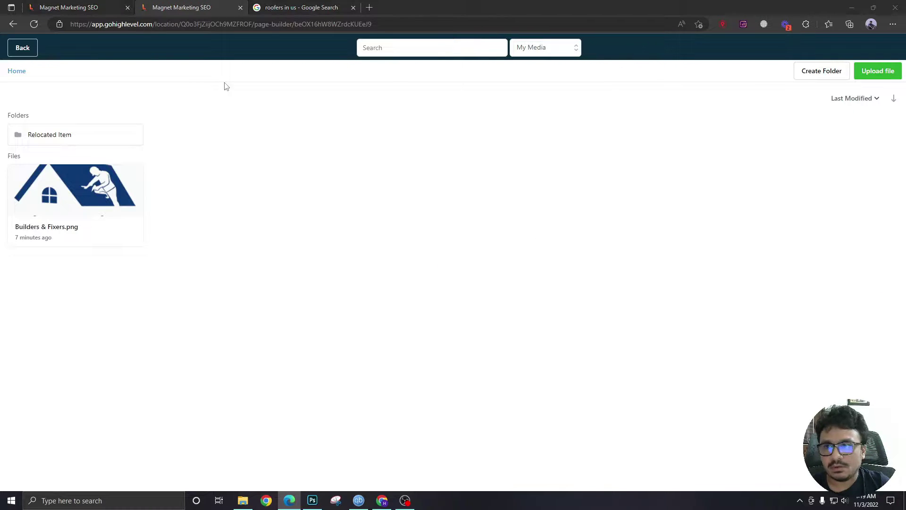
double_click(112, 103)
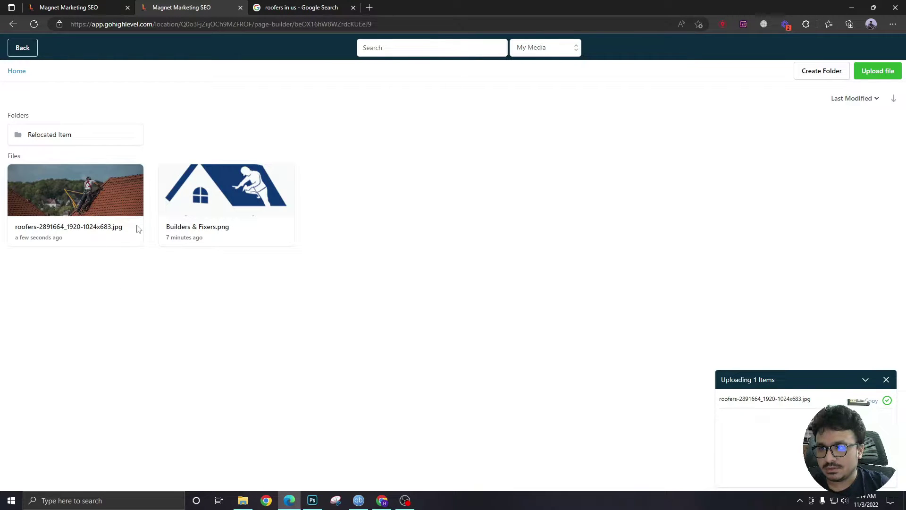
click(93, 204)
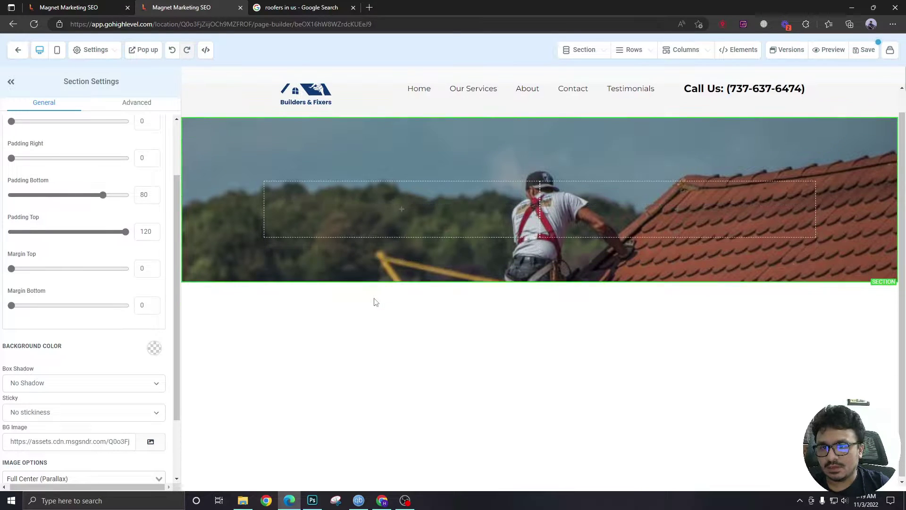
Change the background Image Options from Full Center (Parallax) to Full Center.
scroll(373, 299, down, 1)
scroll(388, 303, up, 1)
scroll(404, 297, down, 1)
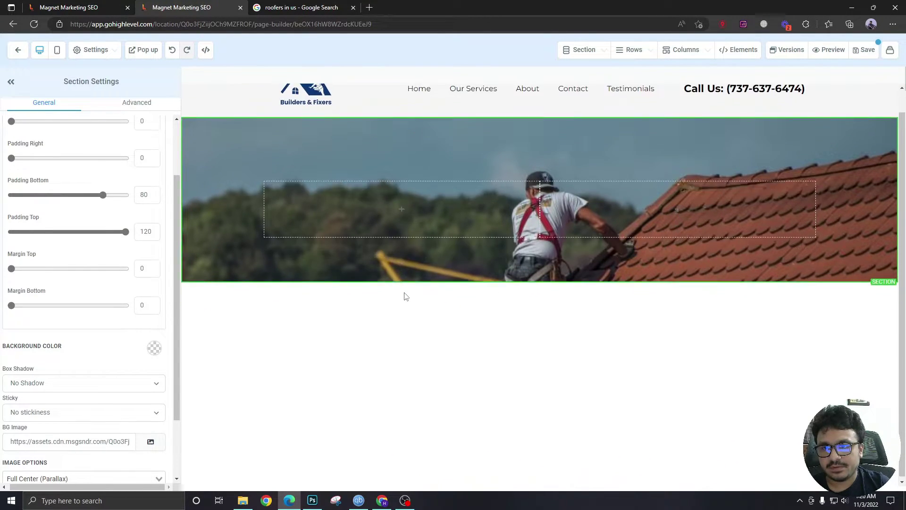
scroll(404, 296, up, 1)
scroll(404, 293, down, 1)
scroll(437, 271, up, 1)
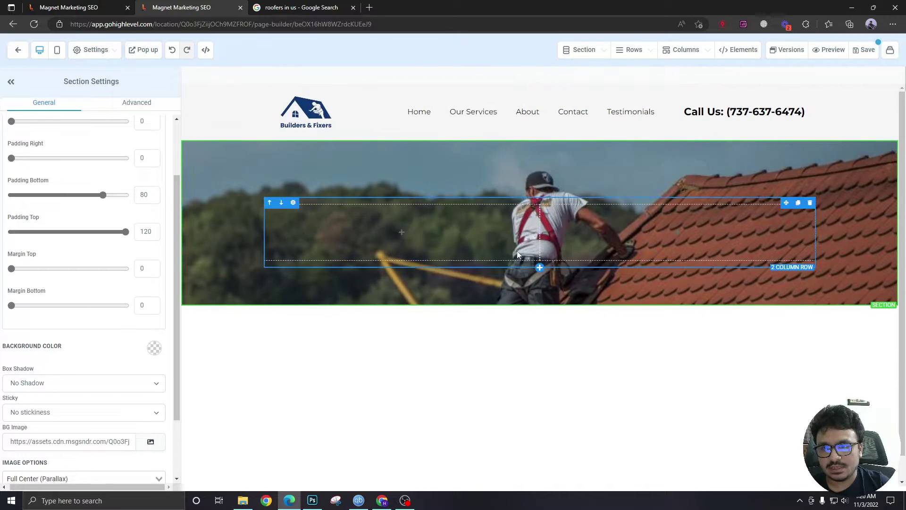
scroll(517, 244, down, 1)
scroll(544, 226, up, 1)
scroll(526, 259, down, 1)
scroll(519, 255, up, 1)
scroll(518, 251, down, 1)
scroll(411, 269, up, 1)
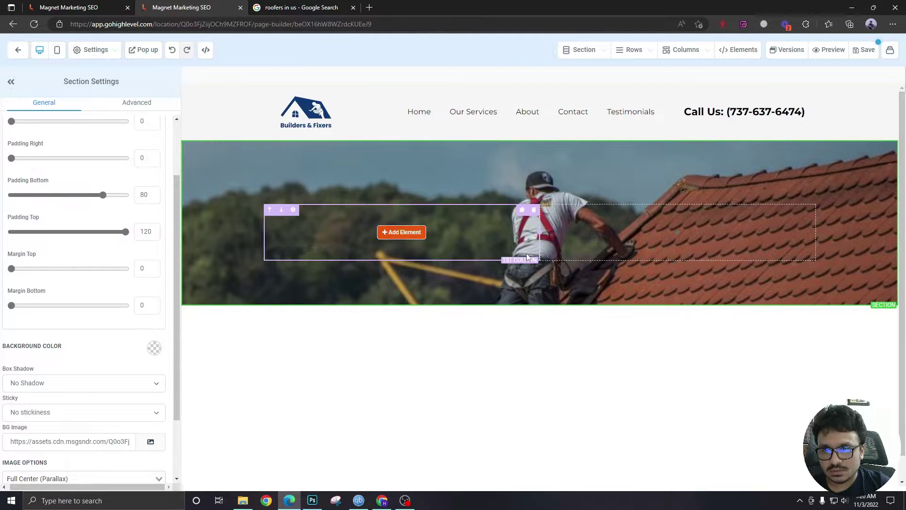
scroll(525, 253, down, 1)
scroll(529, 245, up, 1)
scroll(534, 231, down, 1)
scroll(514, 199, down, 1)
scroll(508, 180, up, 1)
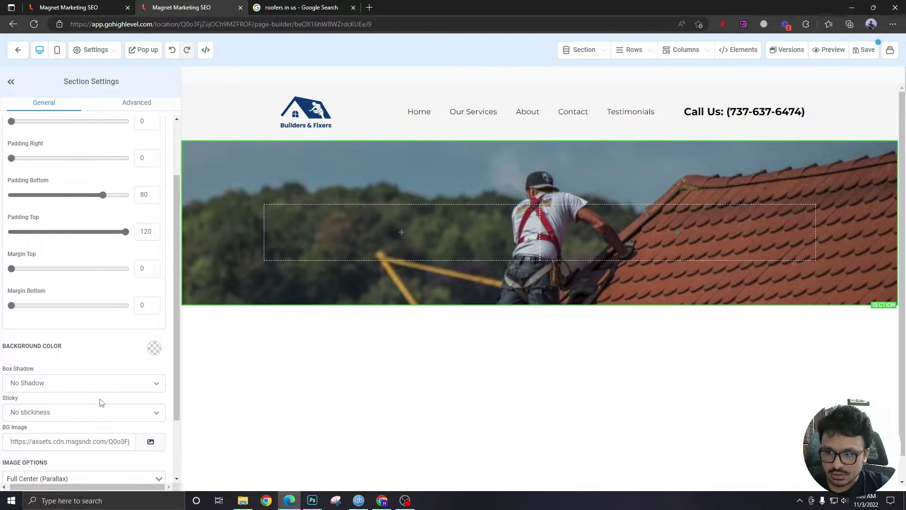
scroll(100, 402, down, 2)
click(46, 401)
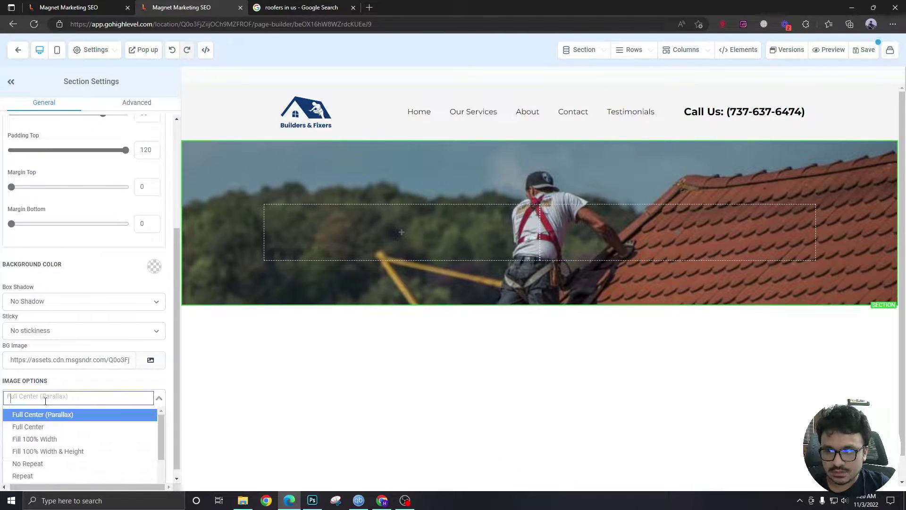
click(28, 427)
scroll(471, 281, down, 1)
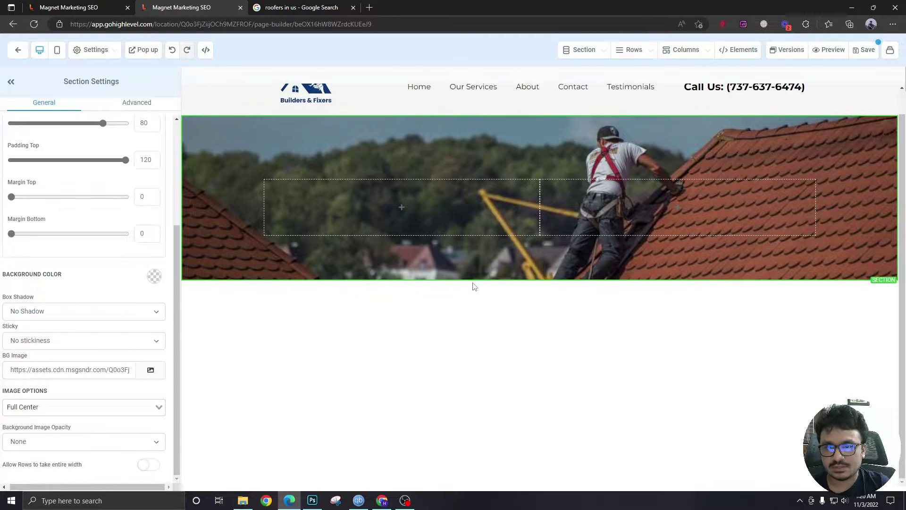
scroll(473, 282, up, 1)
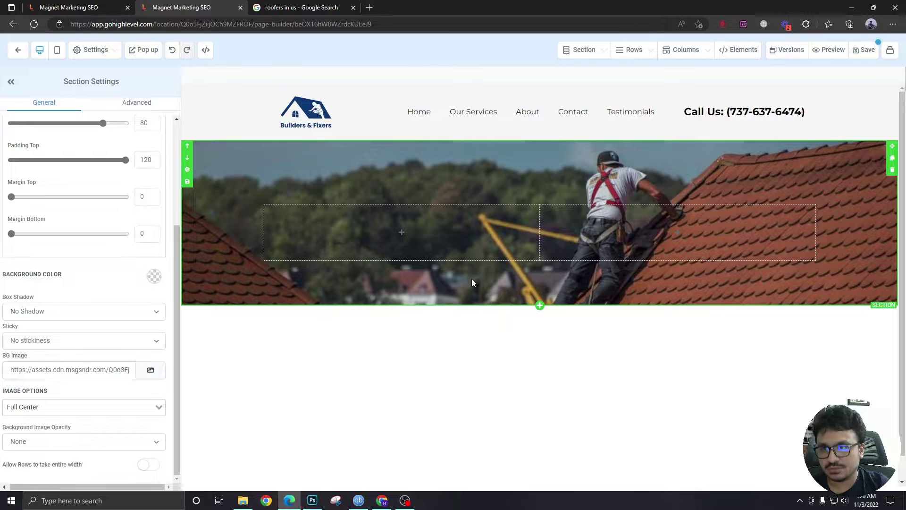
Add a Headline to the left column and type BEST ROOFERS IN ANDOVER, KANSAS.
mouse_move(396, 240)
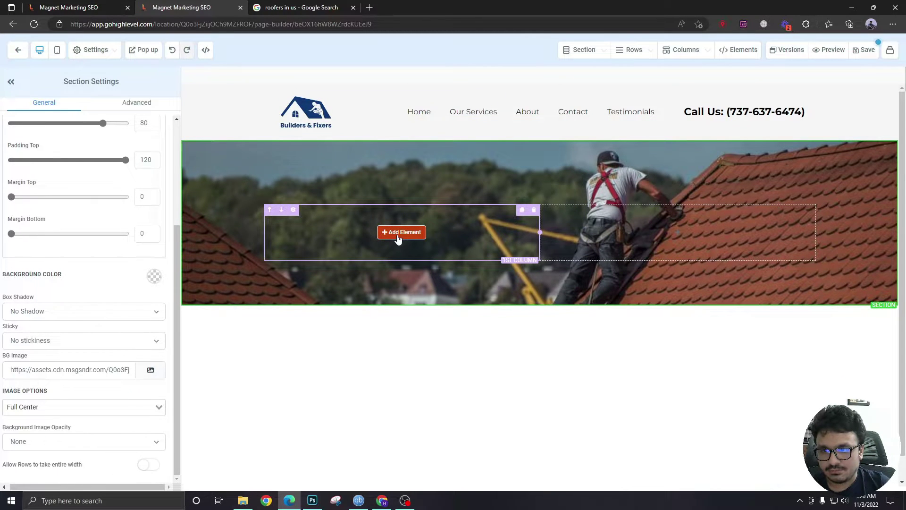
click(398, 234)
click(741, 142)
drag(287, 232, 518, 232)
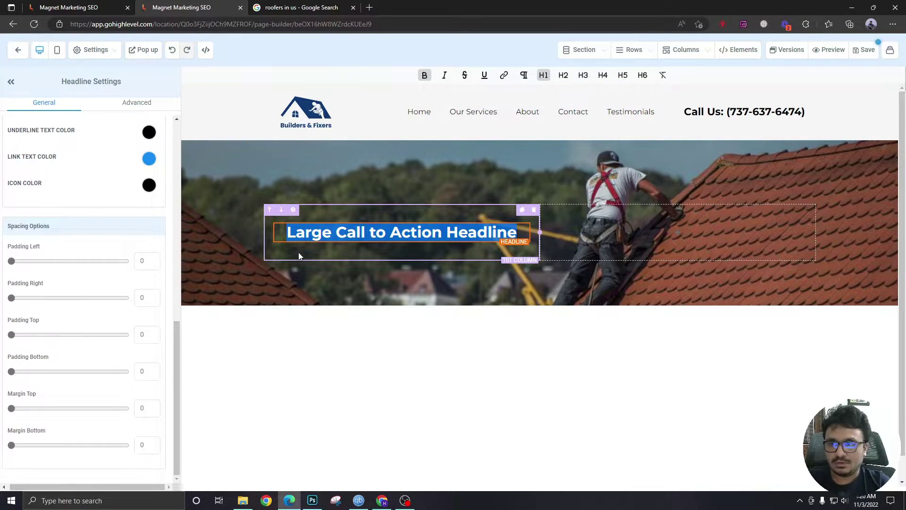
text(BEST ROOFER)
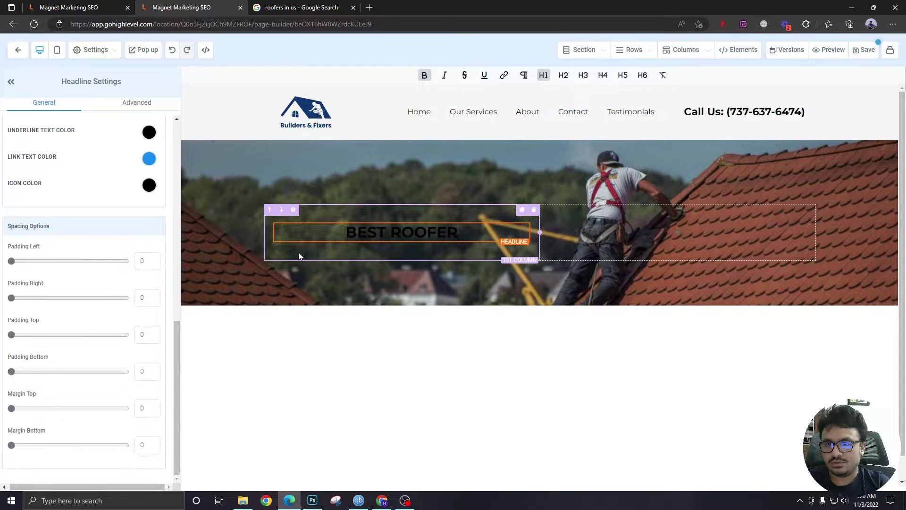
text(S IN THE)
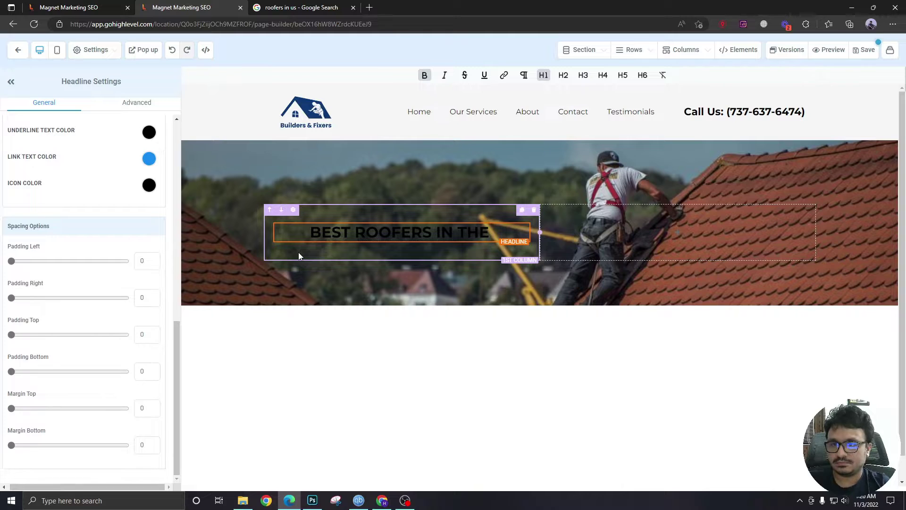
key(BackSpace)
key(BackSpace)
key(BackSpace)
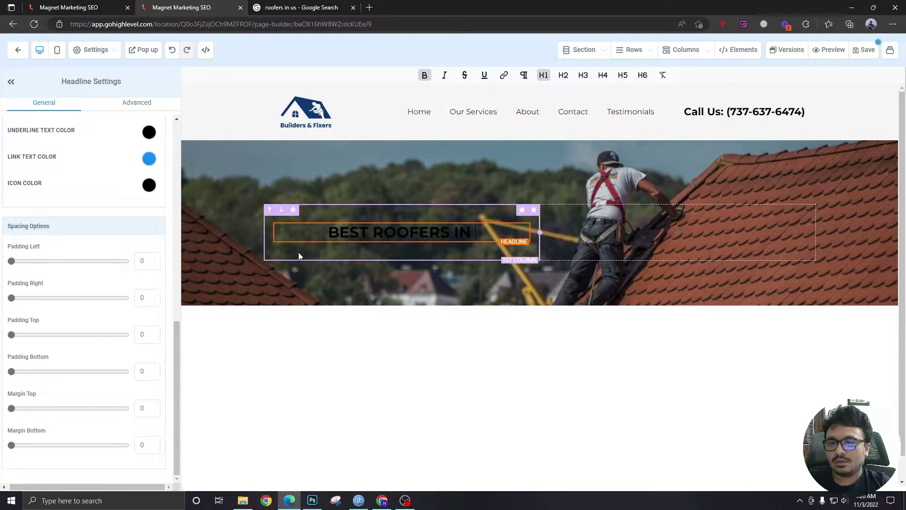
text(ANDOV)
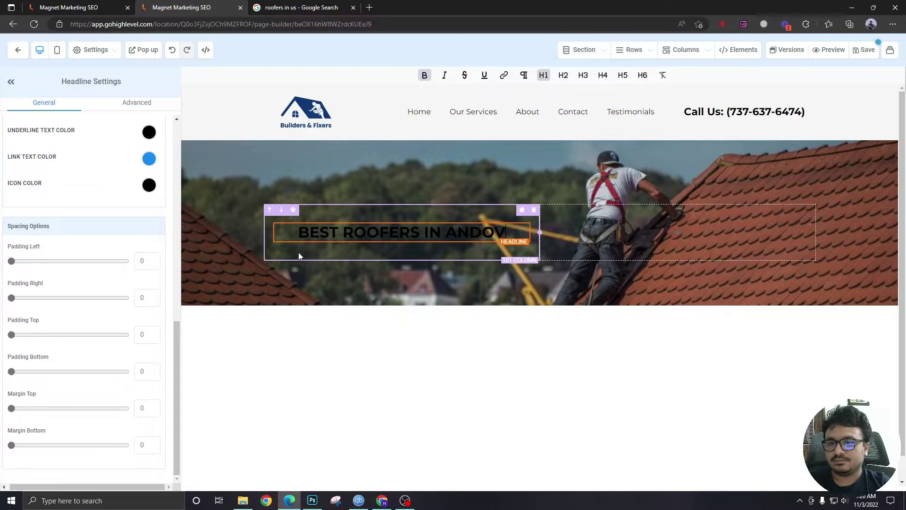
text(ER, KAN)
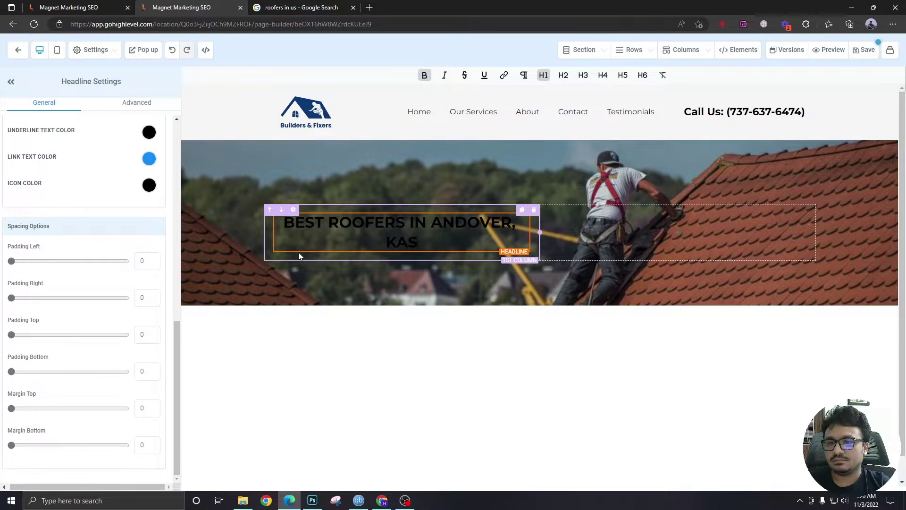
text(SAS)
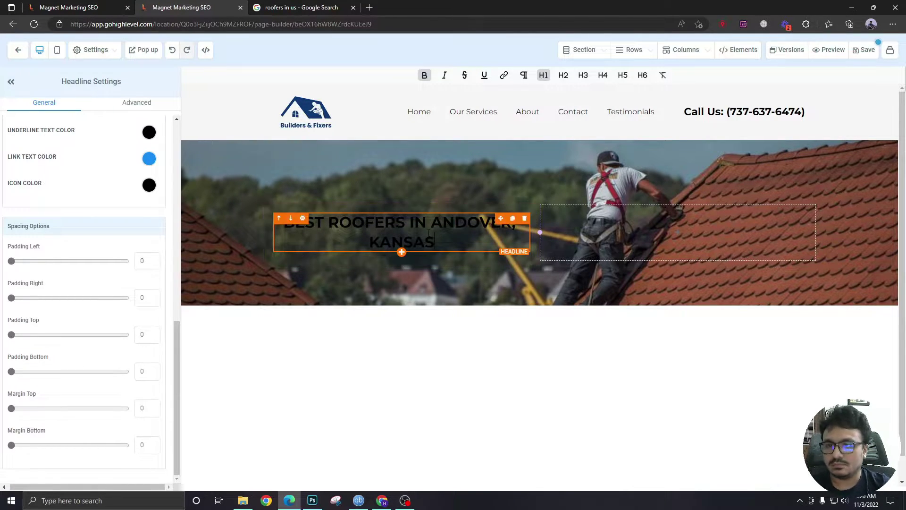
Move ANDOVER, KANSAS onto the headline's second line and left-align the headline.
click(431, 222)
key(Return)
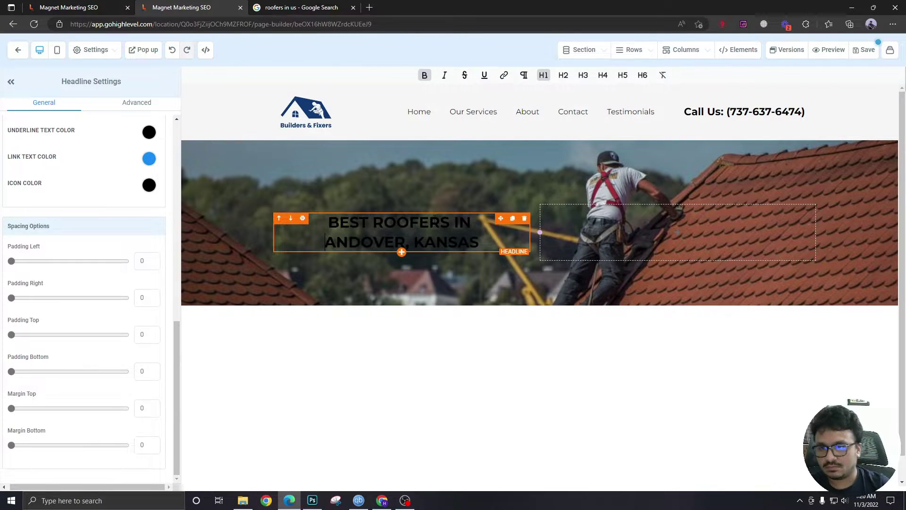
scroll(113, 307, up, 8)
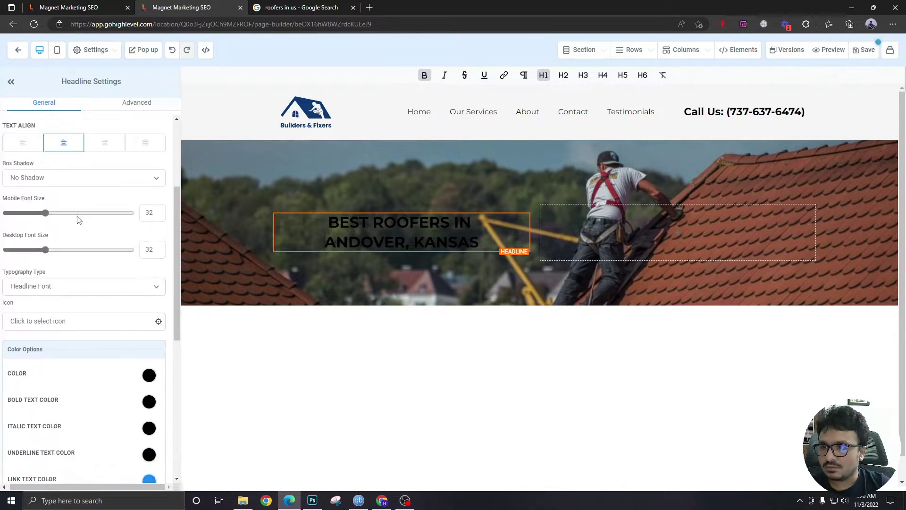
scroll(79, 221, up, 3)
click(24, 296)
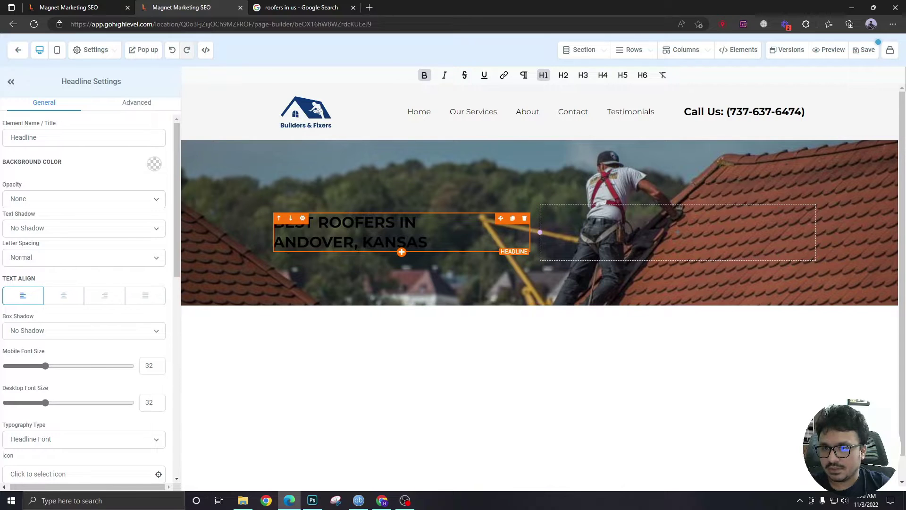
click(401, 254)
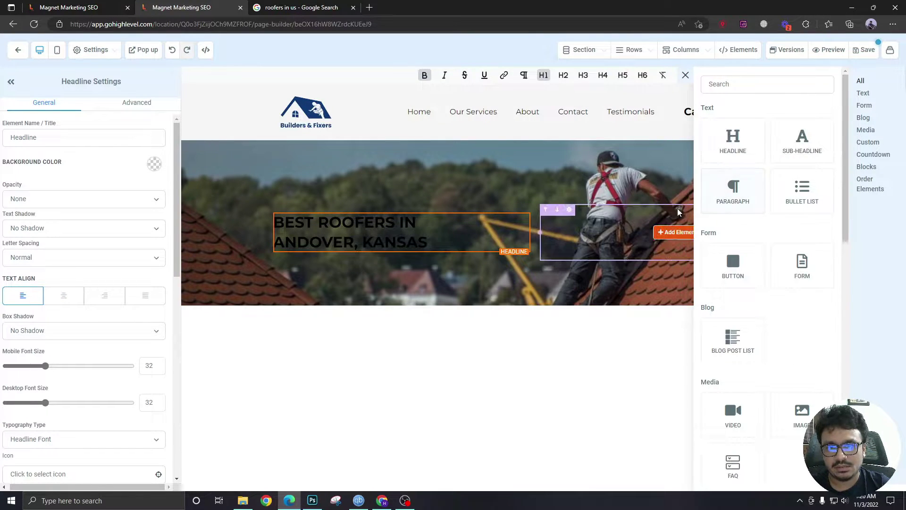
Add a left-aligned paragraph under the headline with desktop font size 16 and line height 1.4.
click(726, 202)
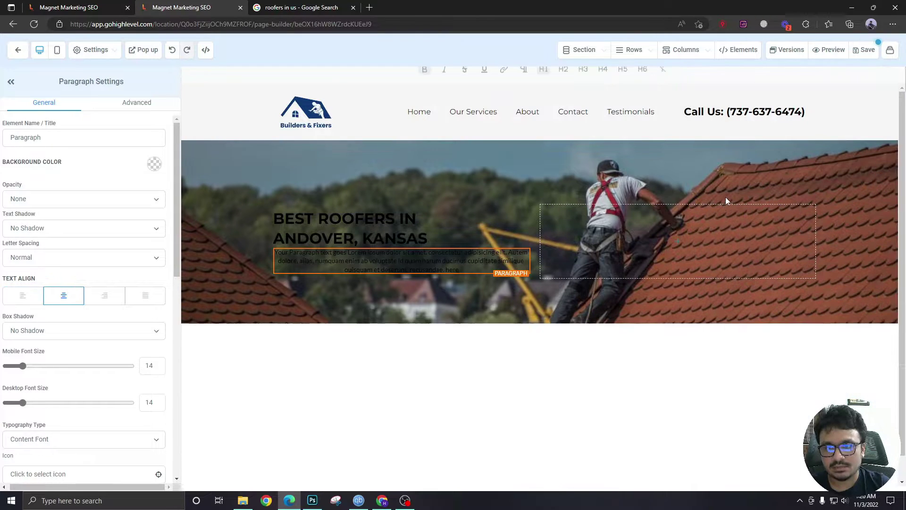
triple_click(349, 268)
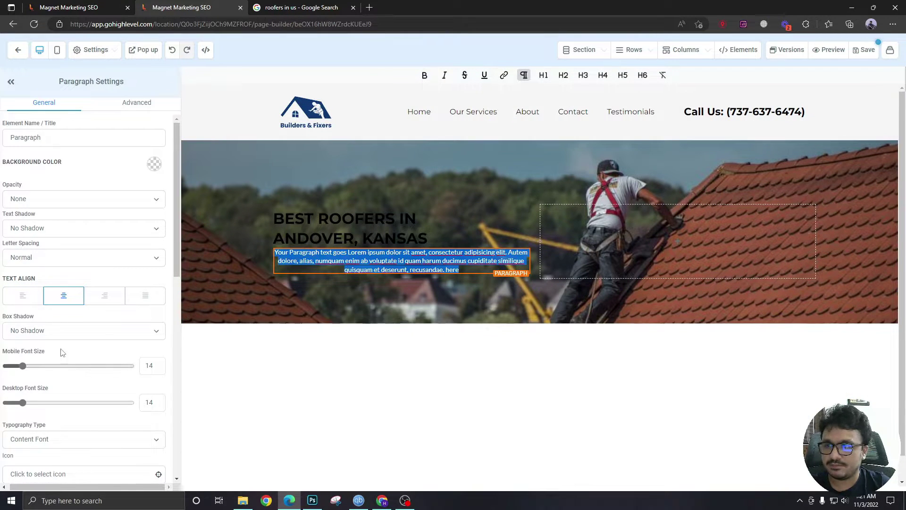
click(22, 296)
drag(151, 405, 161, 406)
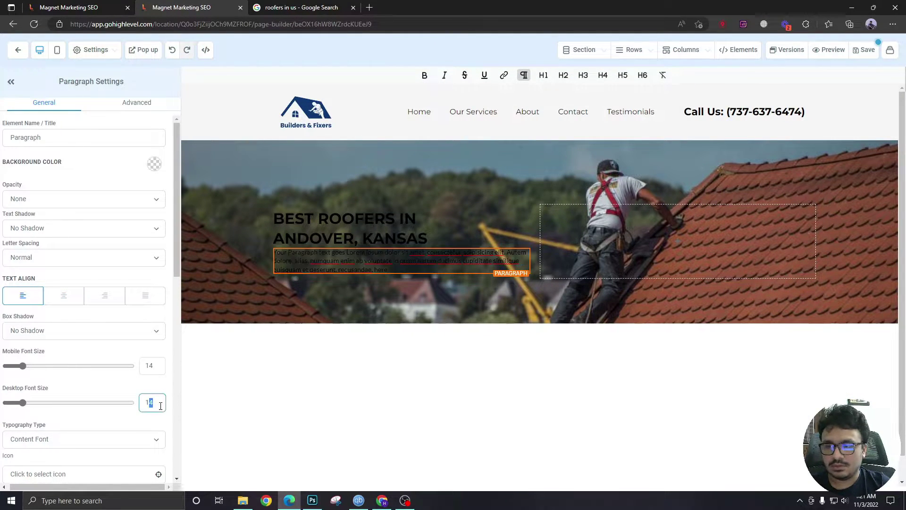
text(6)
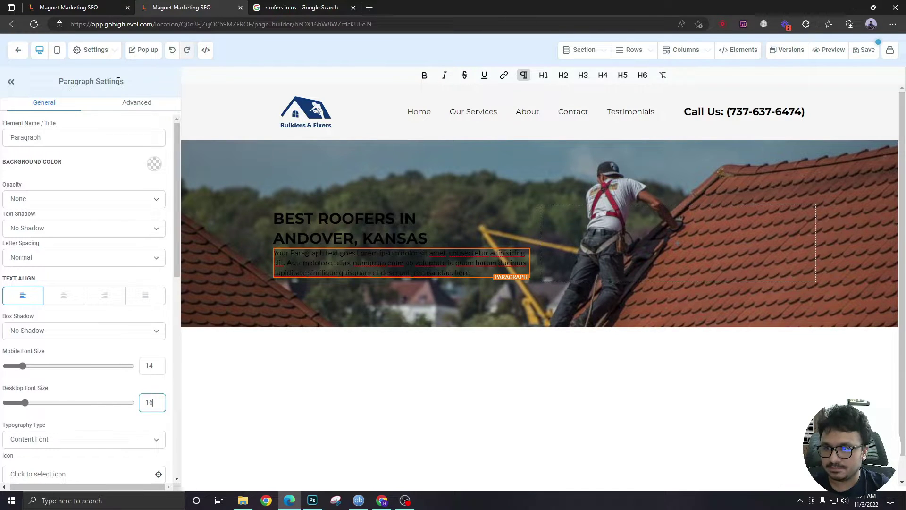
click(137, 102)
drag(162, 217, 179, 222)
text(4)
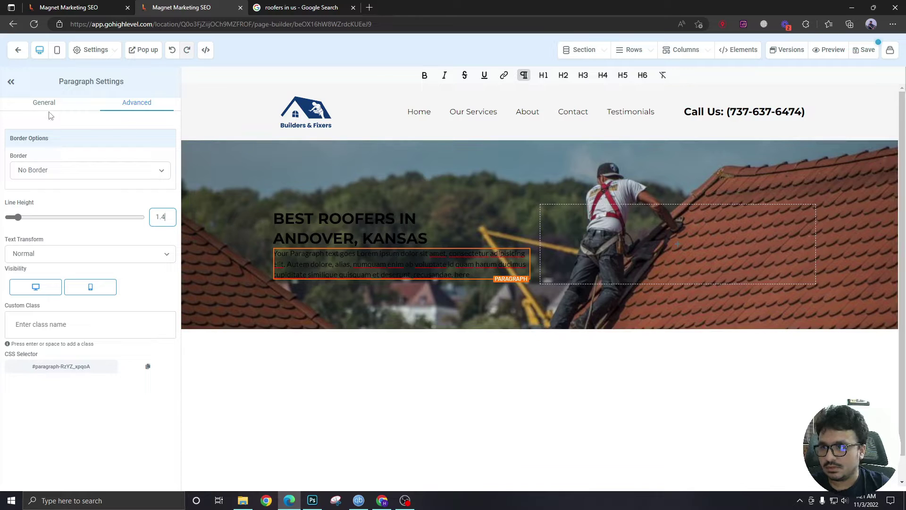
click(49, 111)
scroll(144, 359, down, 5)
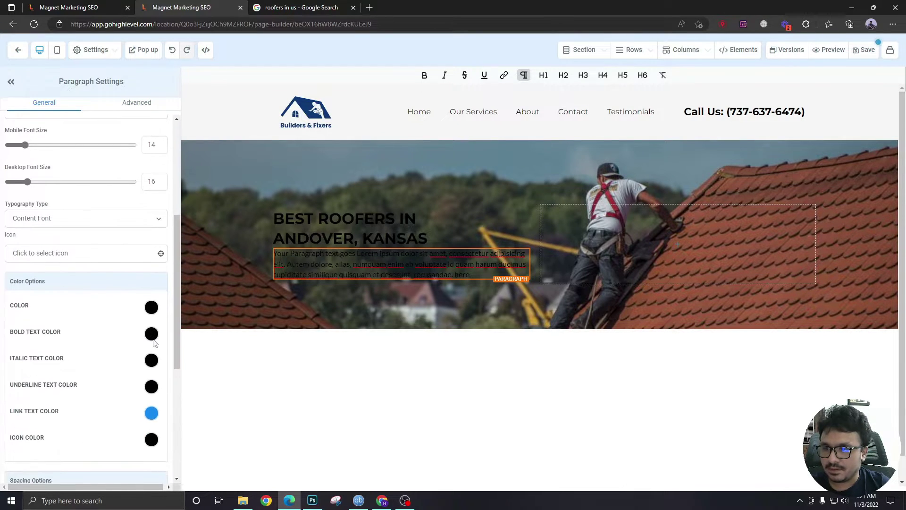
Make the paragraph text, headline text and headline bold text white.
click(151, 307)
click(71, 327)
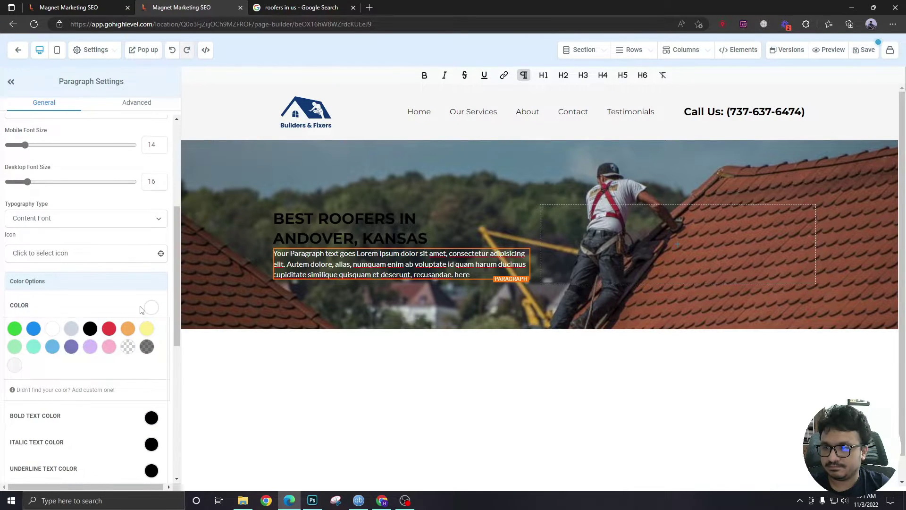
click(150, 307)
click(288, 232)
click(152, 308)
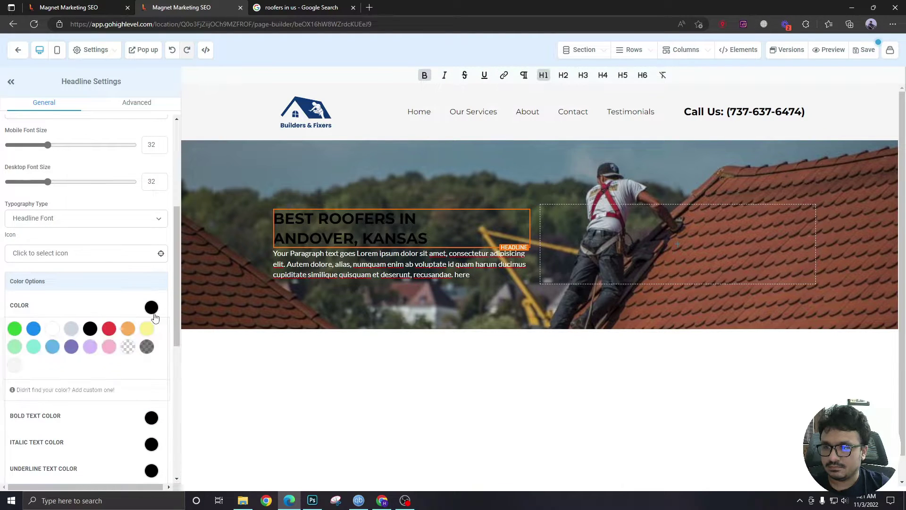
click(53, 329)
click(152, 308)
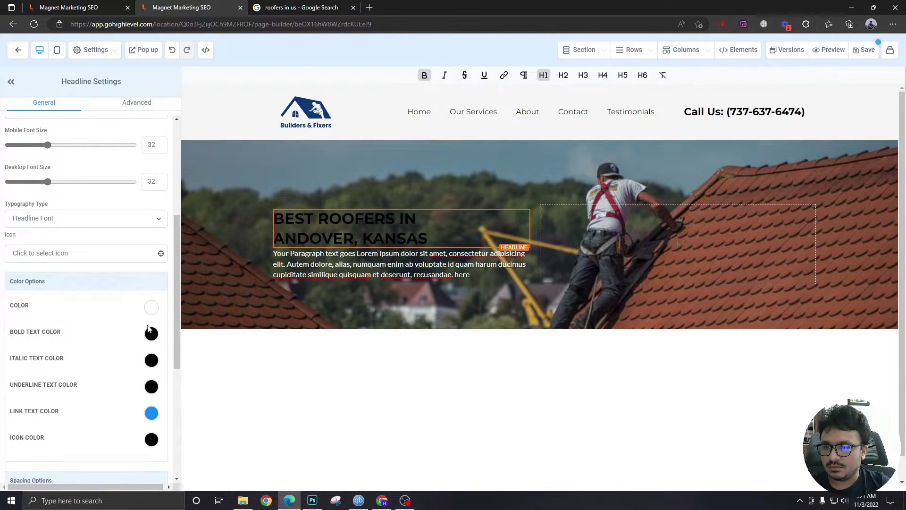
click(151, 334)
click(50, 359)
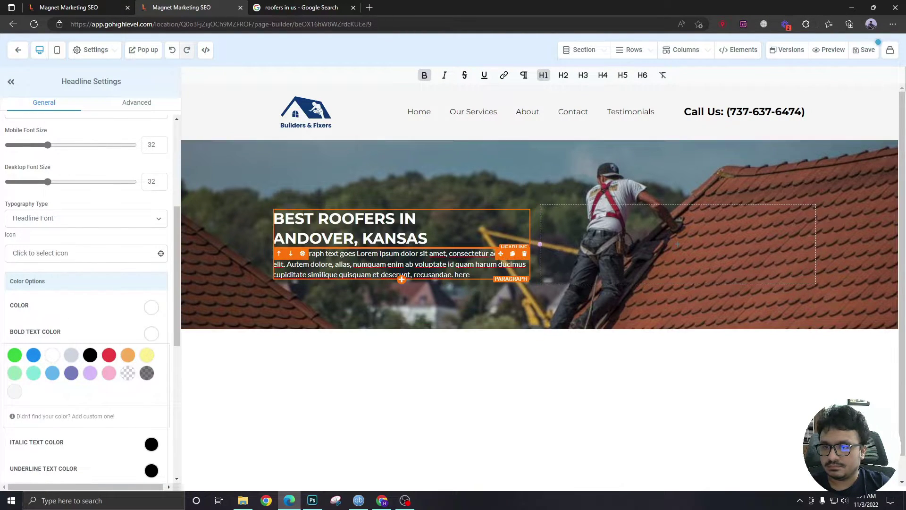
Give the headline a bottom padding of 24.
click(237, 265)
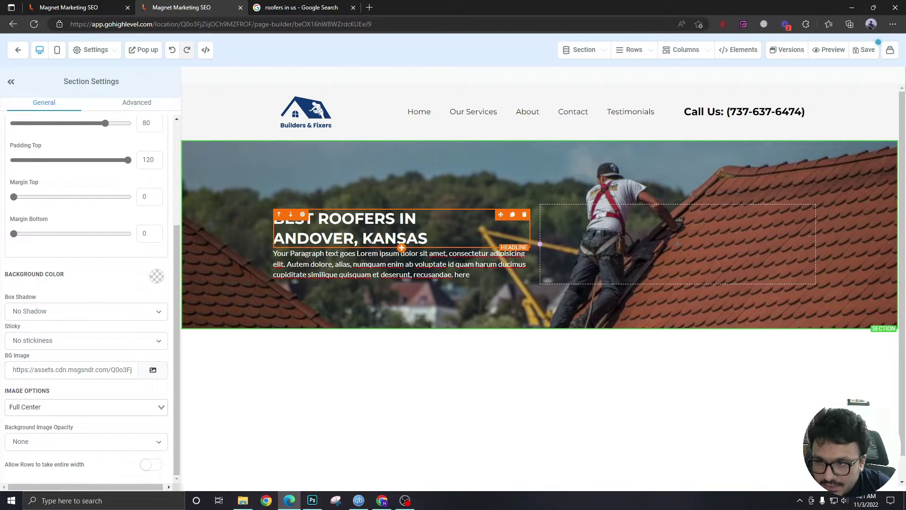
click(371, 239)
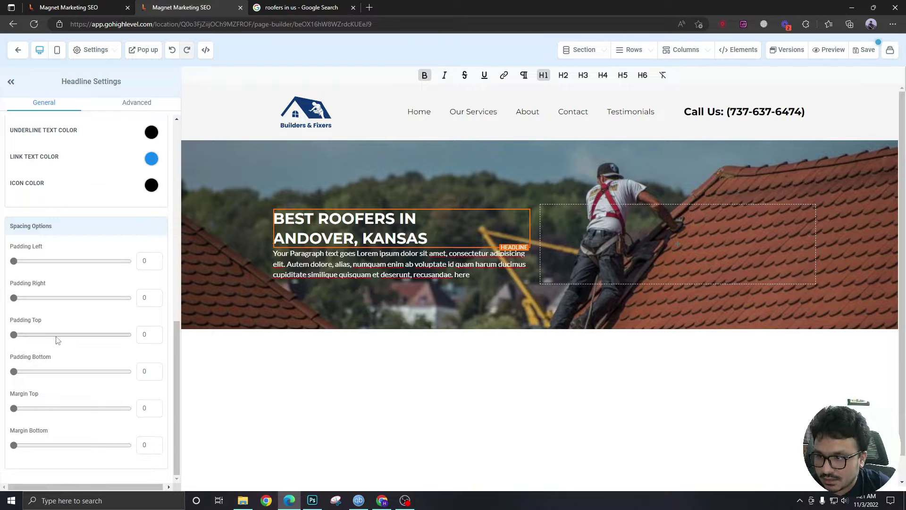
drag(14, 372, 41, 371)
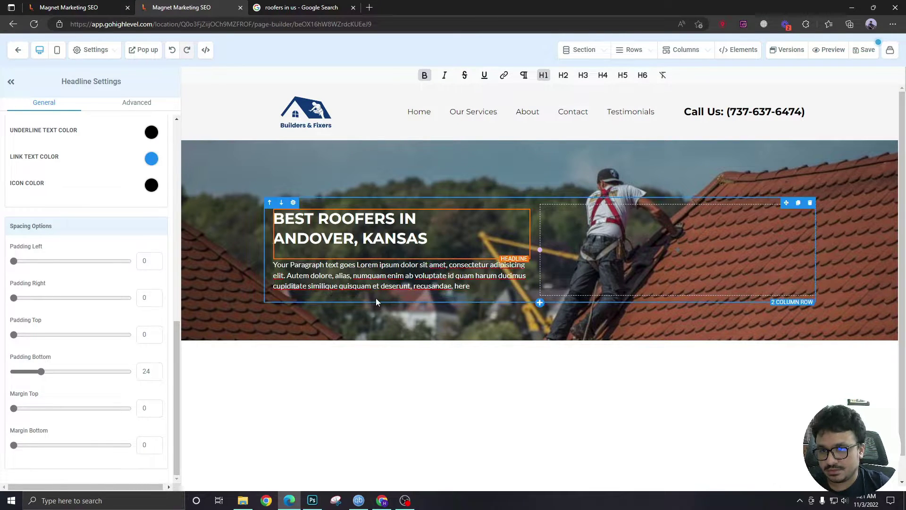
Add a 'Click to Sign Up' button below the hero paragraph.
click(401, 291)
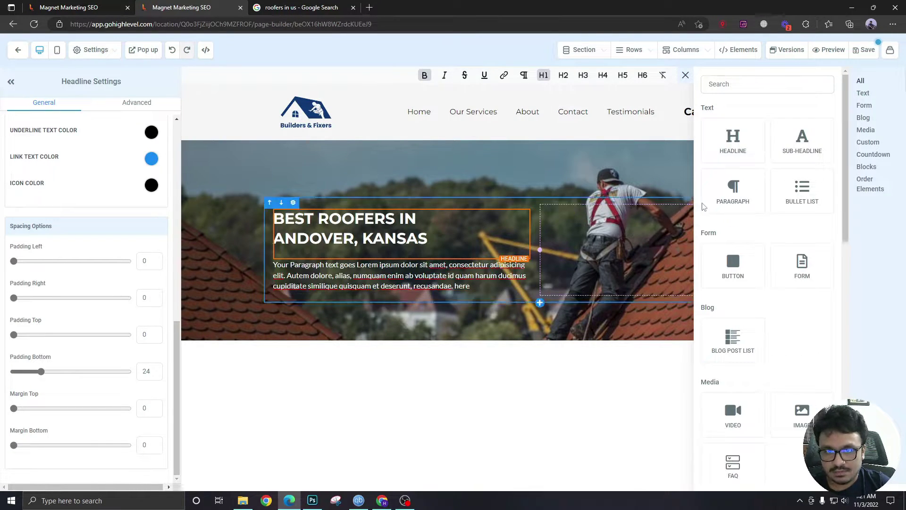
click(734, 273)
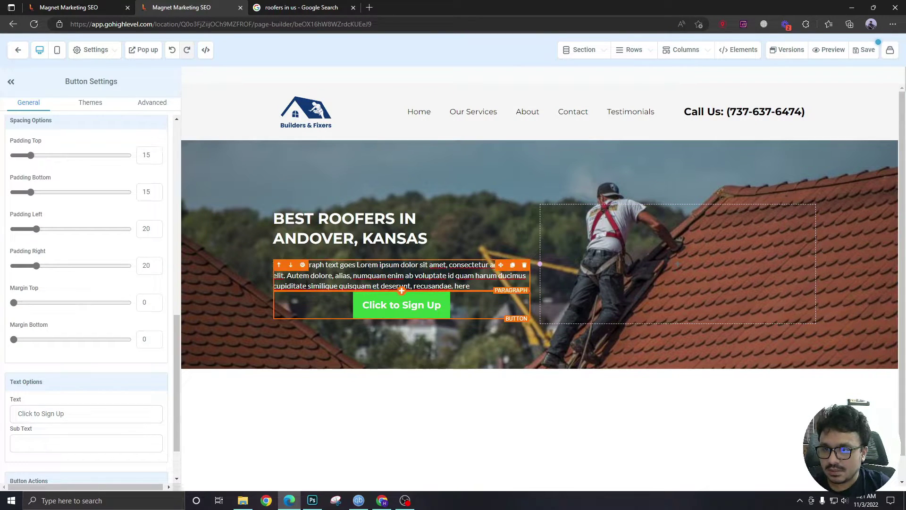
scroll(87, 331, down, 2)
scroll(91, 322, up, 3)
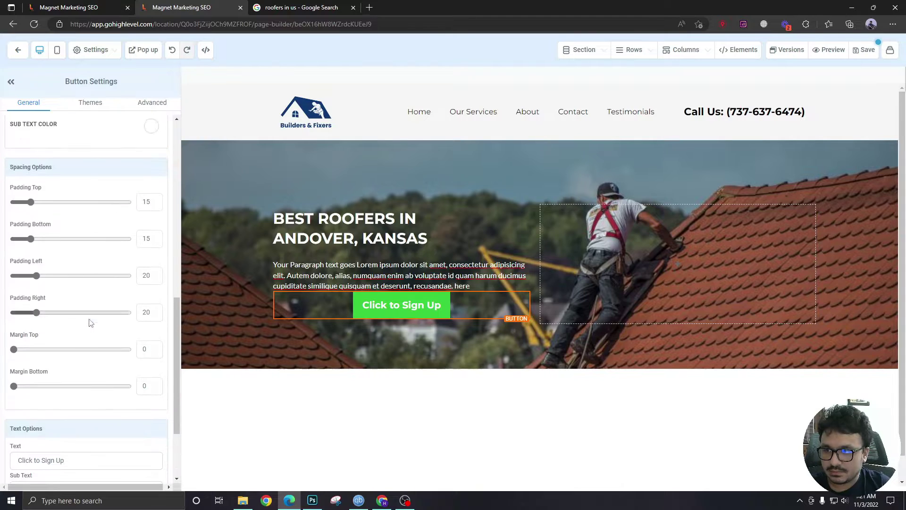
Set the paragraph's bottom padding to 30 and reduce the headline's to about 14.
click(380, 276)
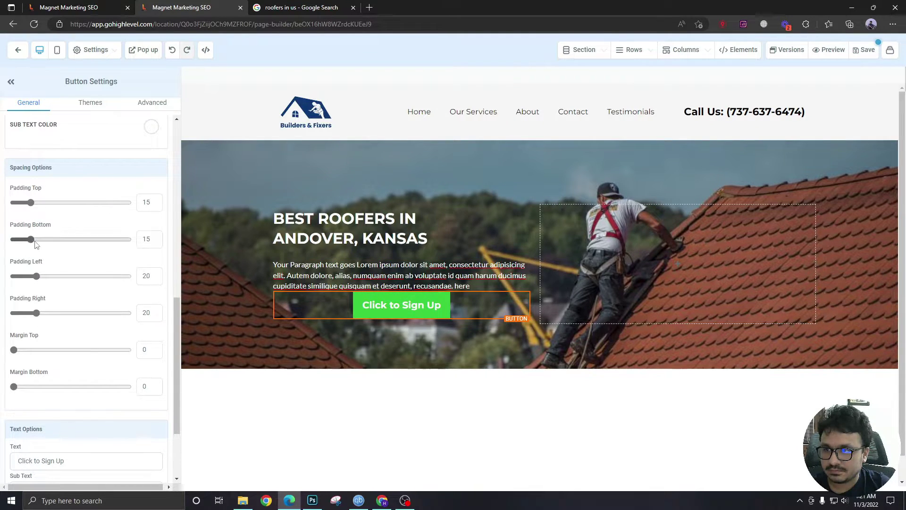
click(368, 263)
scroll(45, 330, down, 1)
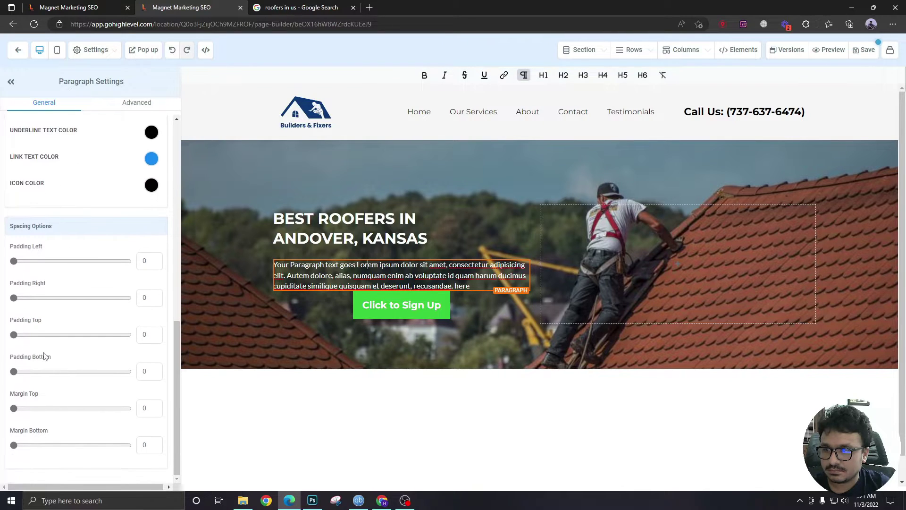
drag(13, 371, 49, 371)
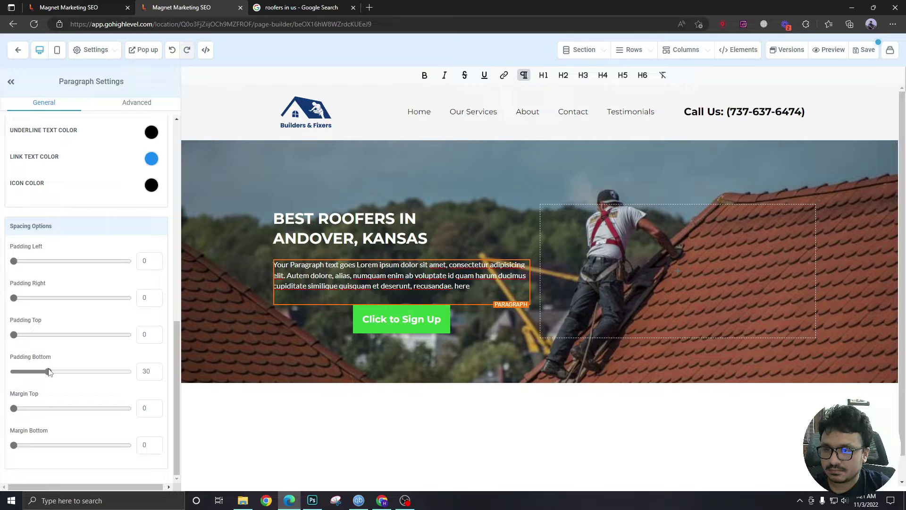
click(333, 238)
drag(41, 371, 33, 372)
Left-align the sign-up button in its row.
click(334, 316)
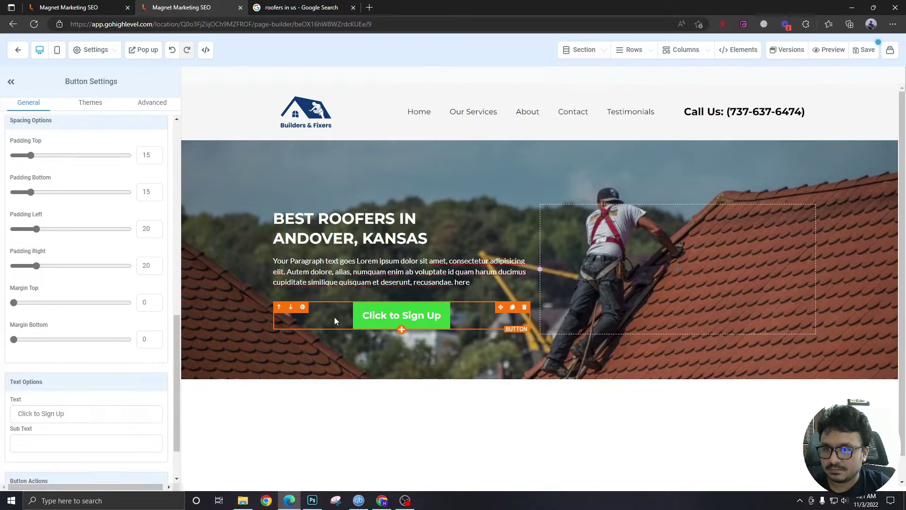
scroll(72, 235, up, 5)
click(41, 221)
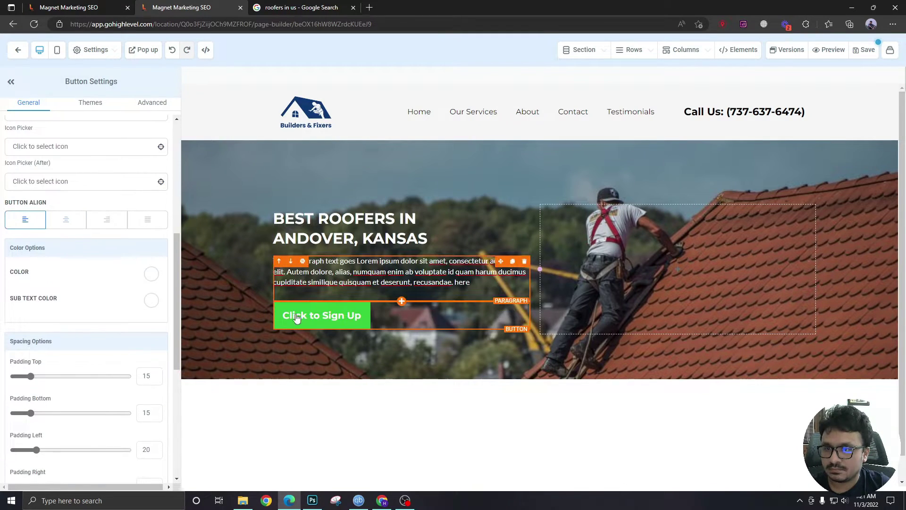
Give the button a custom navy background colour from a pasted hex value.
scroll(28, 257, up, 5)
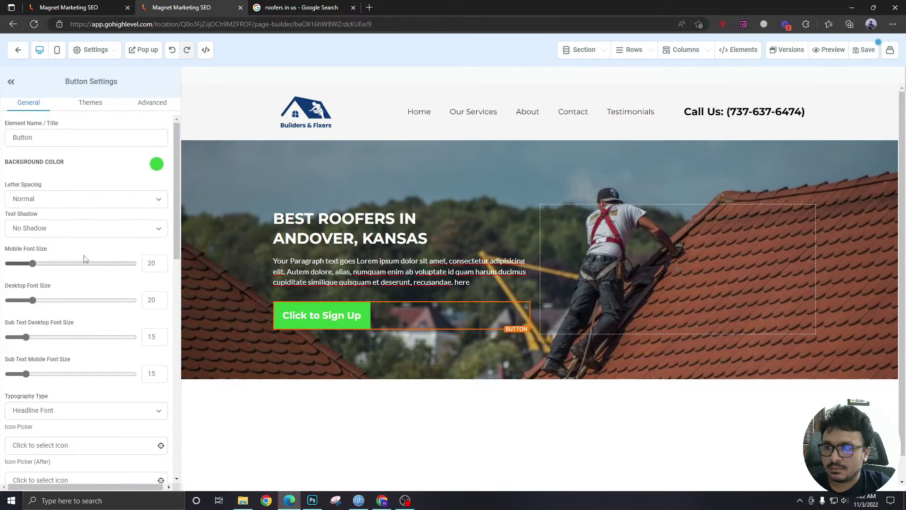
scroll(91, 299, down, 4)
scroll(91, 298, up, 7)
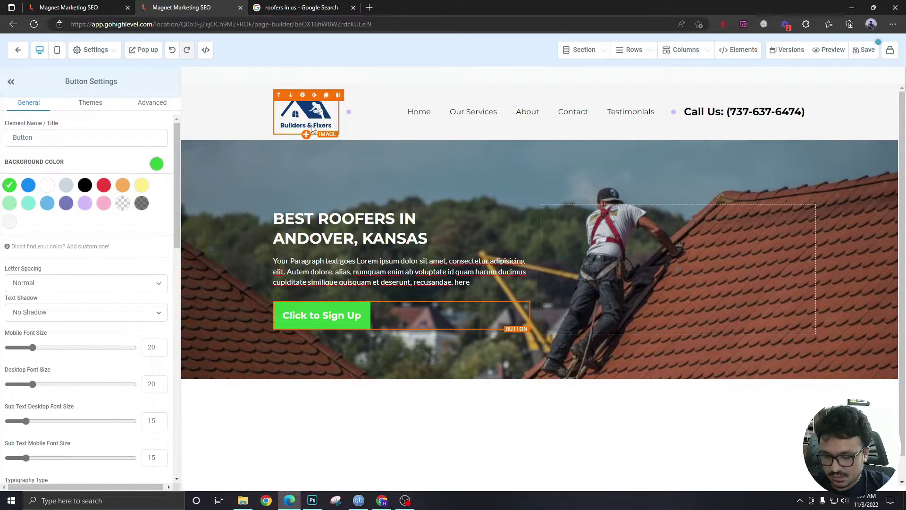
key(ctrl+shift+p)
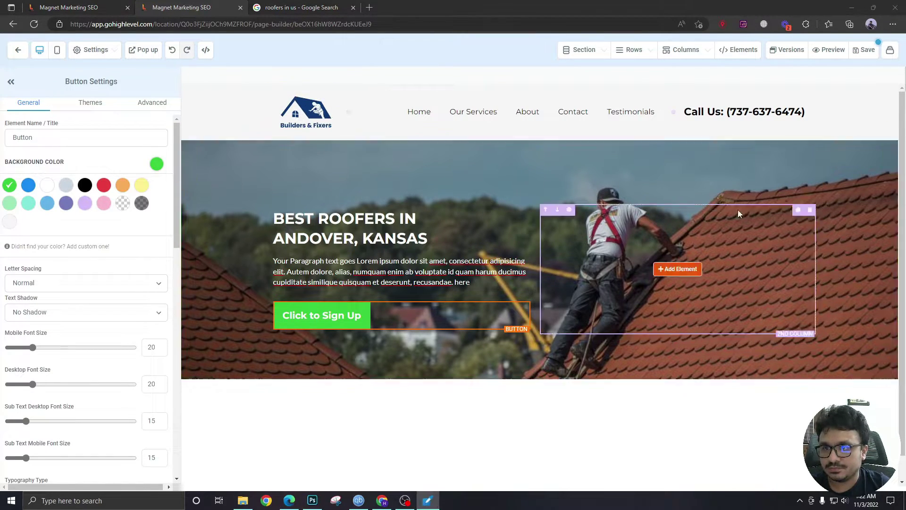
key(ctrl+shift+p)
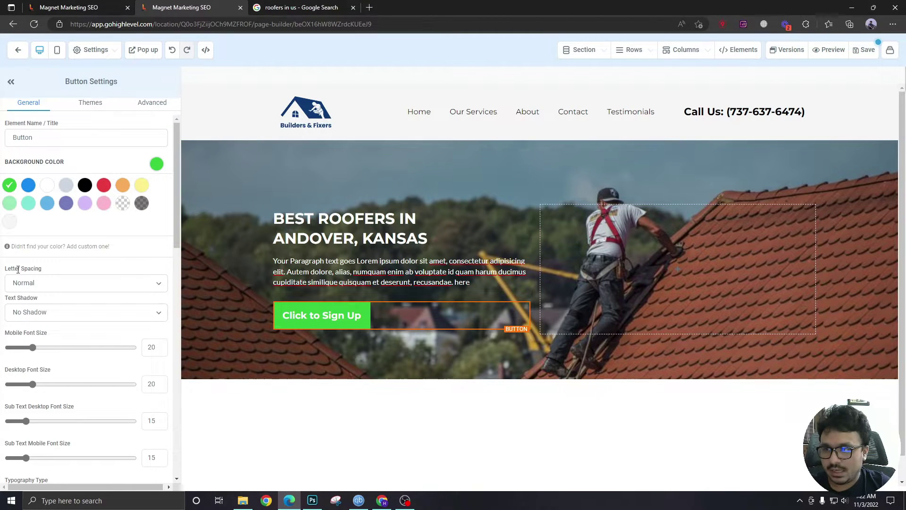
click(48, 247)
click(85, 281)
double_click(85, 281)
key(ctrl+v)
click(150, 309)
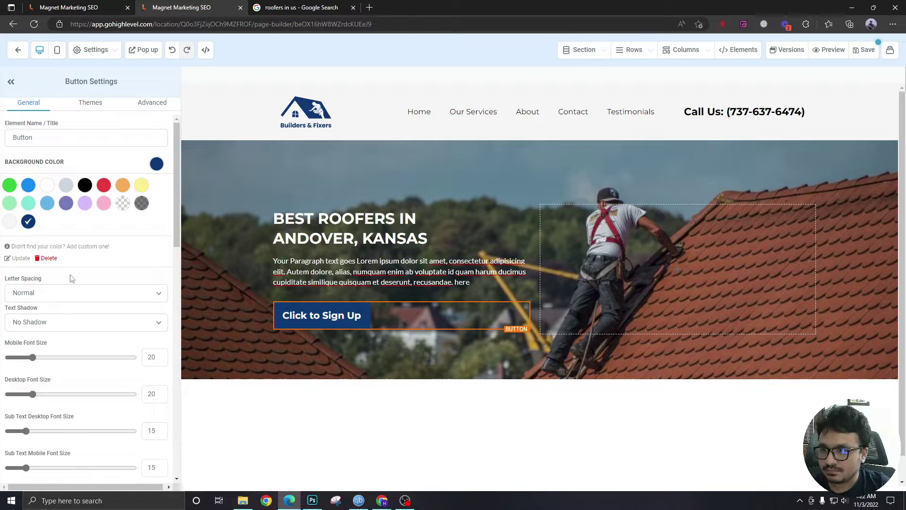
Relabel the button 'CALL:' followed by the business phone number.
scroll(71, 278, down, 10)
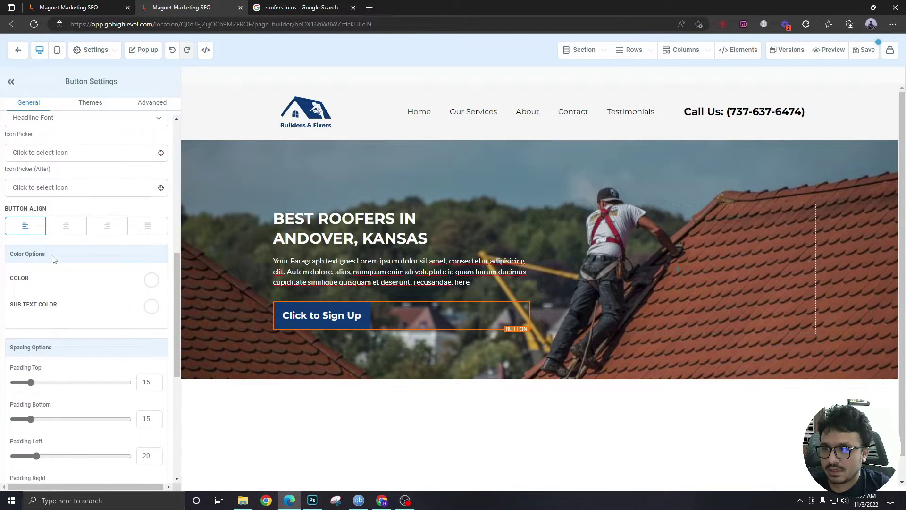
scroll(58, 270, down, 6)
triple_click(58, 359)
text(CALL:)
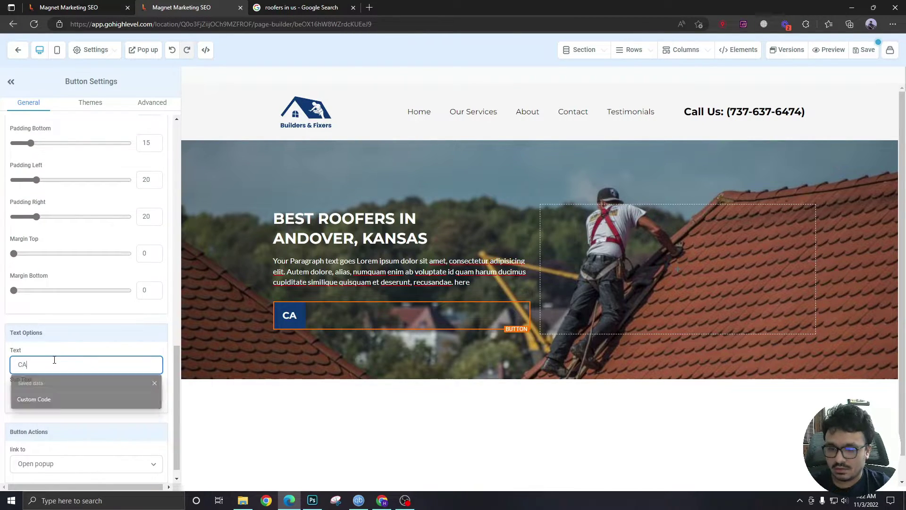
key(ctrl+v)
drag(84, 366, 42, 368)
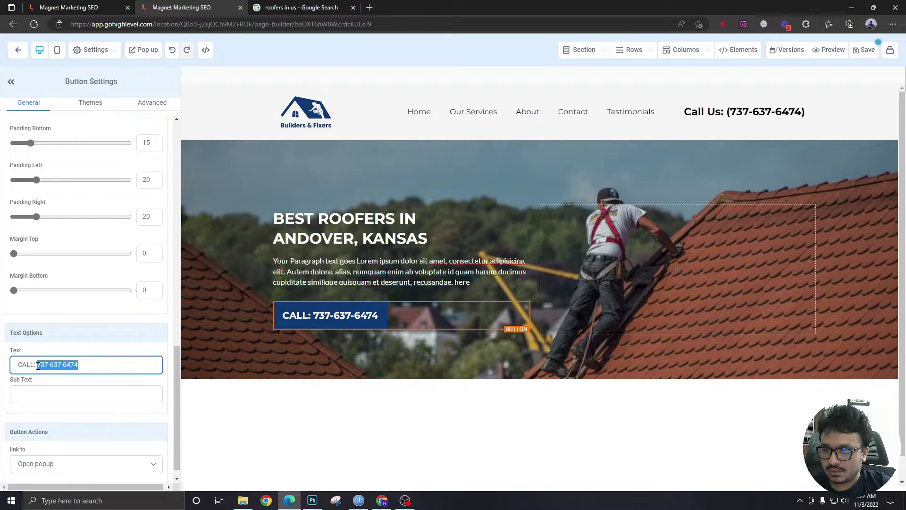
Set the button action to Call and enter the business phone number to dial.
click(63, 467)
click(56, 448)
click(54, 456)
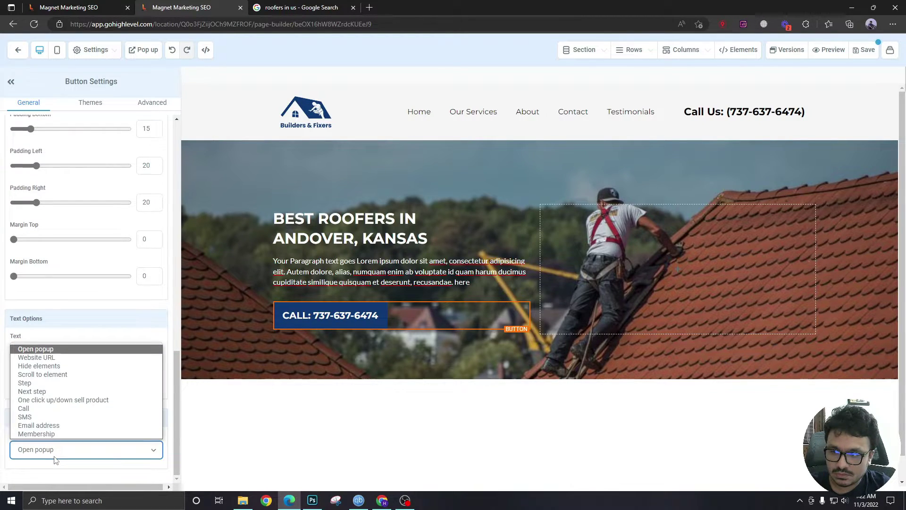
click(49, 409)
scroll(57, 399, down, 1)
click(46, 448)
key(ctrl+v)
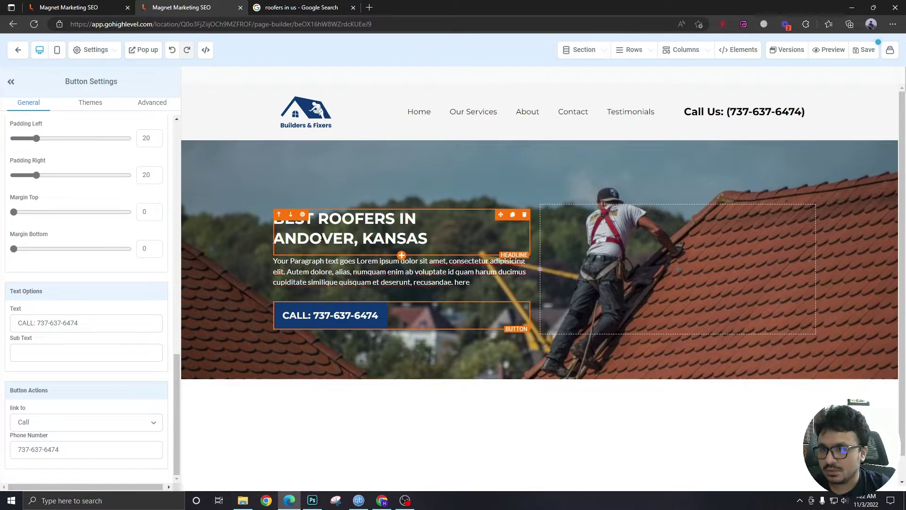
Widen the text column and add the Roofing Landing Page Form to the hero's right column.
mouse_move(670, 257)
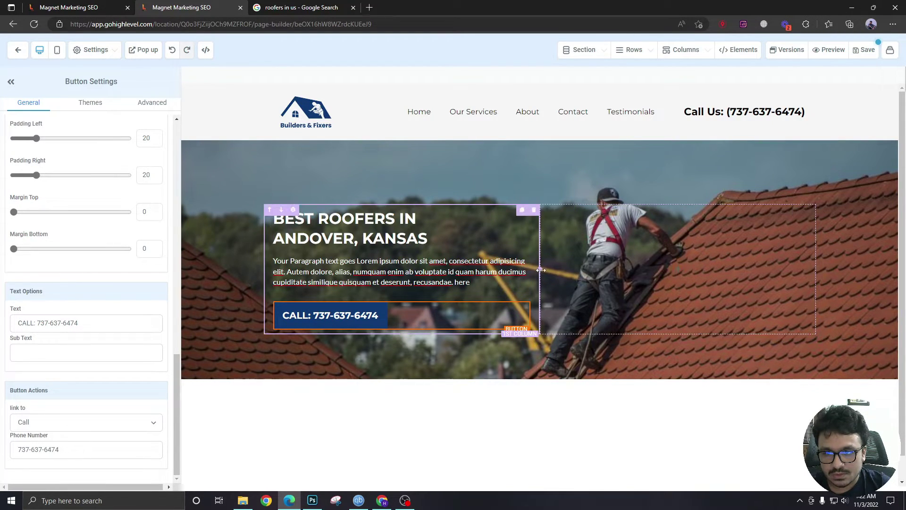
drag(542, 269, 581, 269)
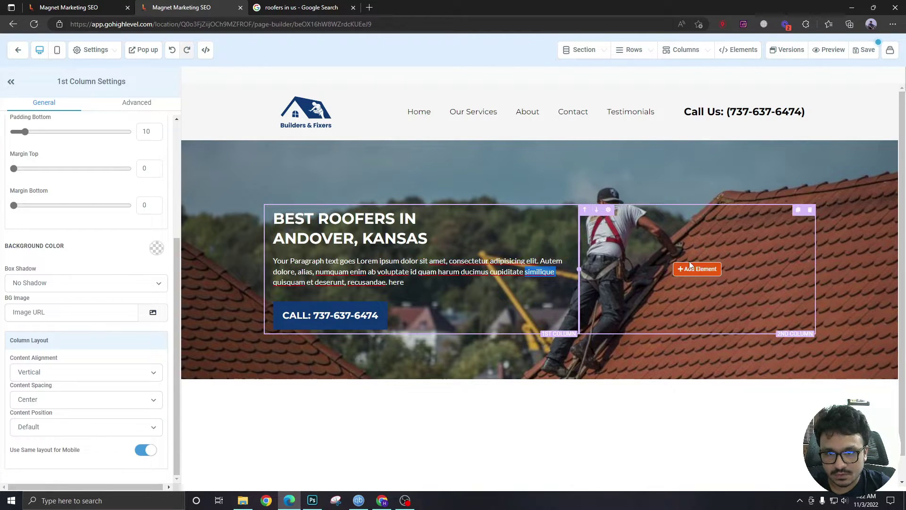
click(693, 270)
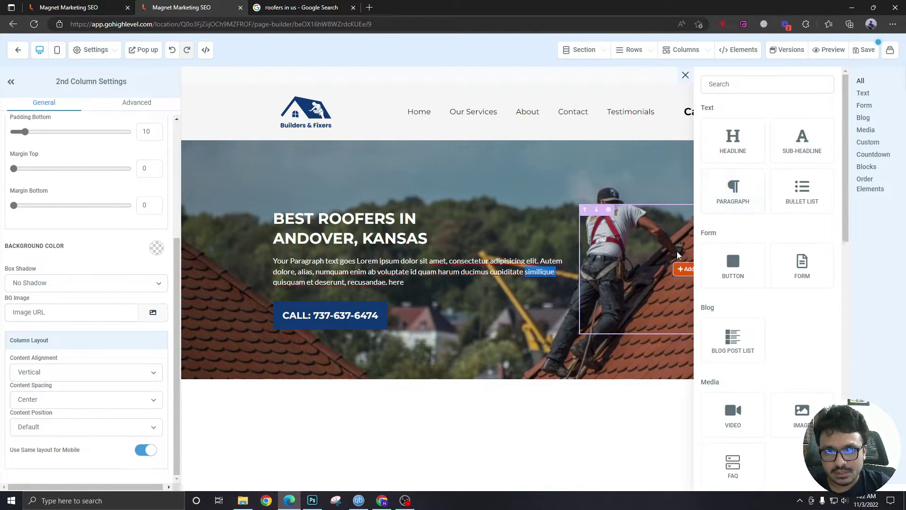
scroll(770, 199, down, 3)
click(799, 162)
click(417, 230)
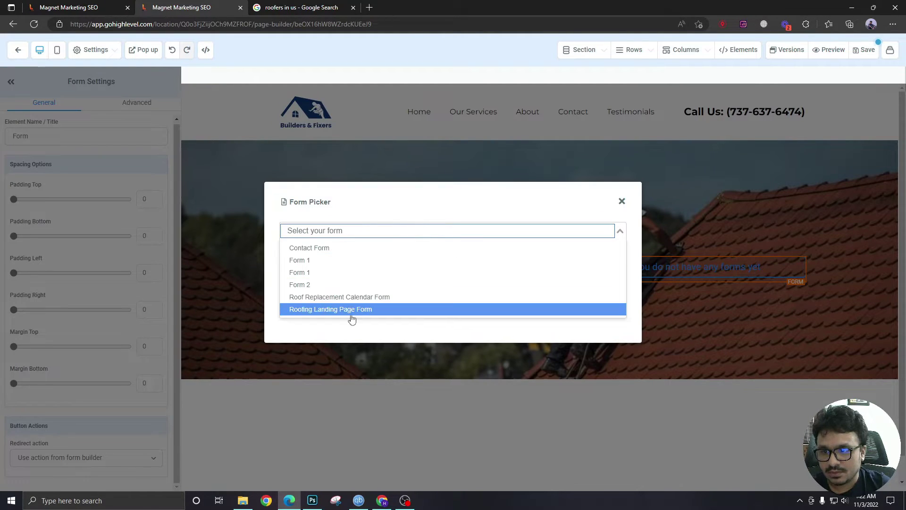
click(321, 309)
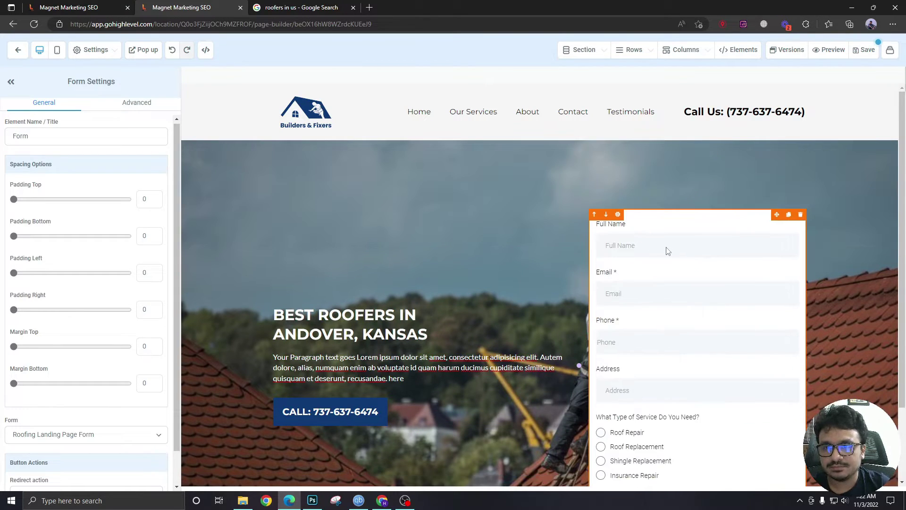
scroll(668, 251, down, 1)
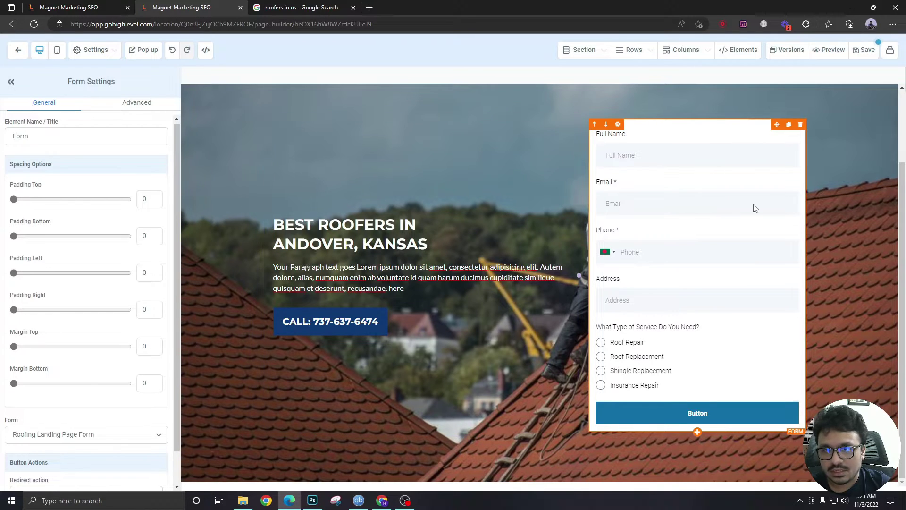
Save the landing page, then open the Roofing Landing Page Form in the form builder.
click(840, 173)
click(862, 54)
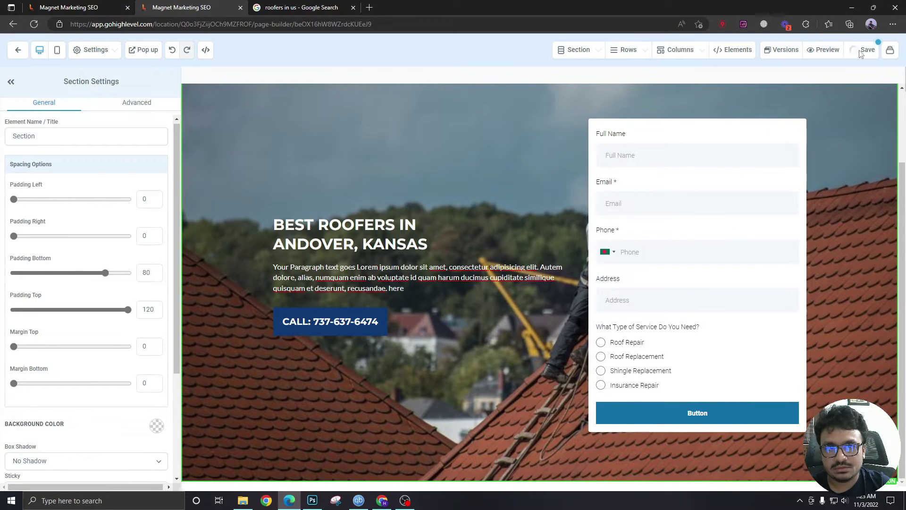
click(99, 7)
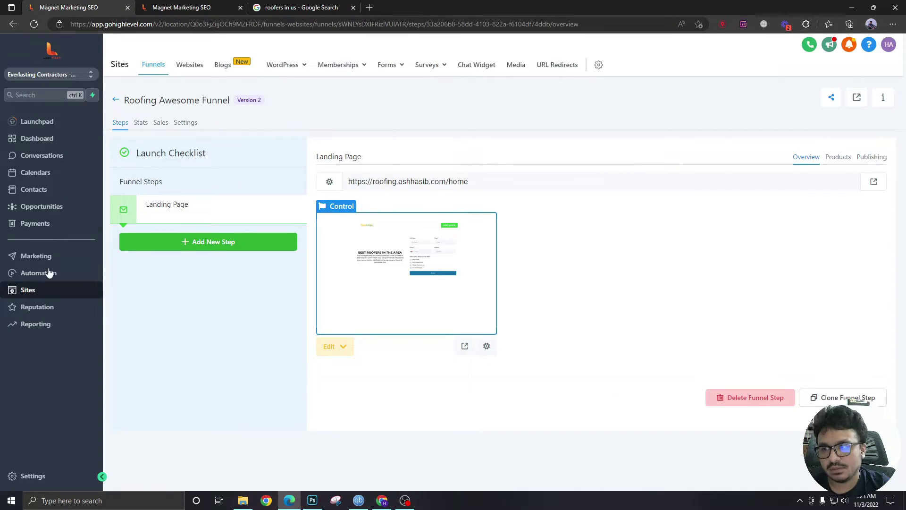
mouse_move(387, 65)
click(378, 85)
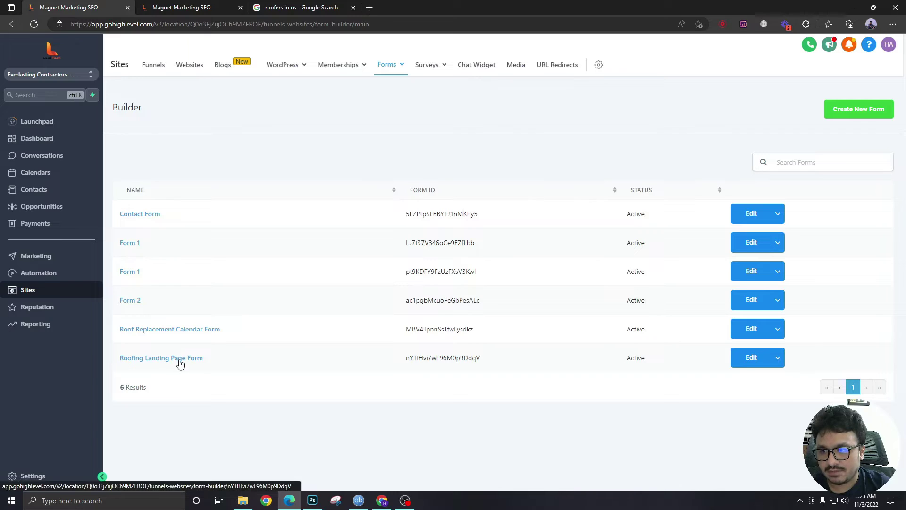
click(180, 360)
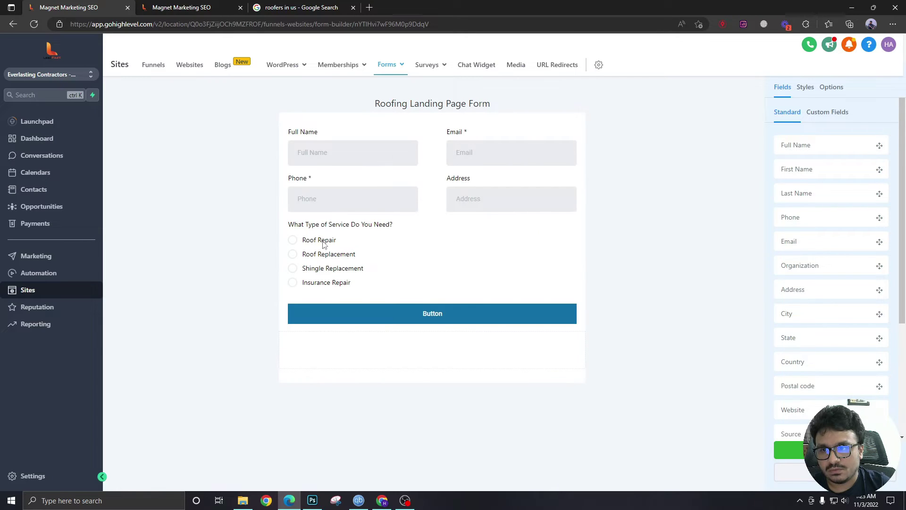
Delete the 'What Type of Service Do You Need?' question and go back to the page editor.
click(322, 263)
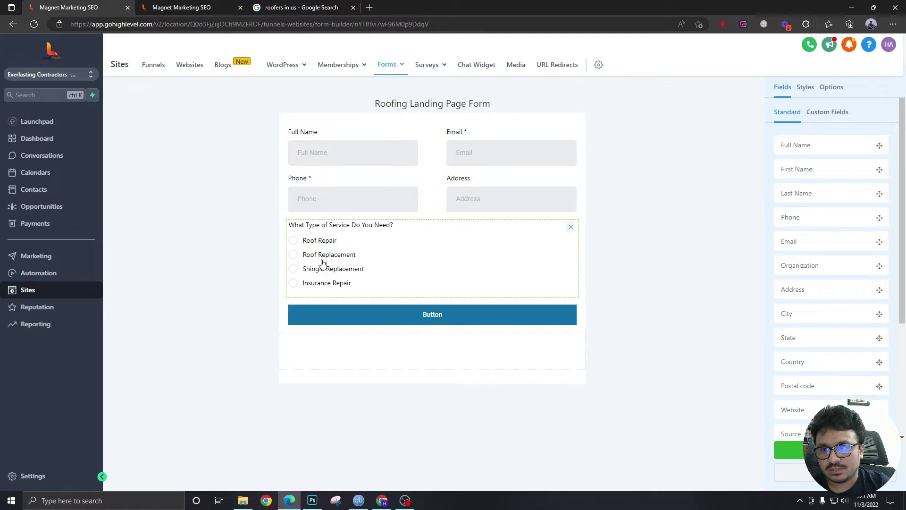
click(571, 228)
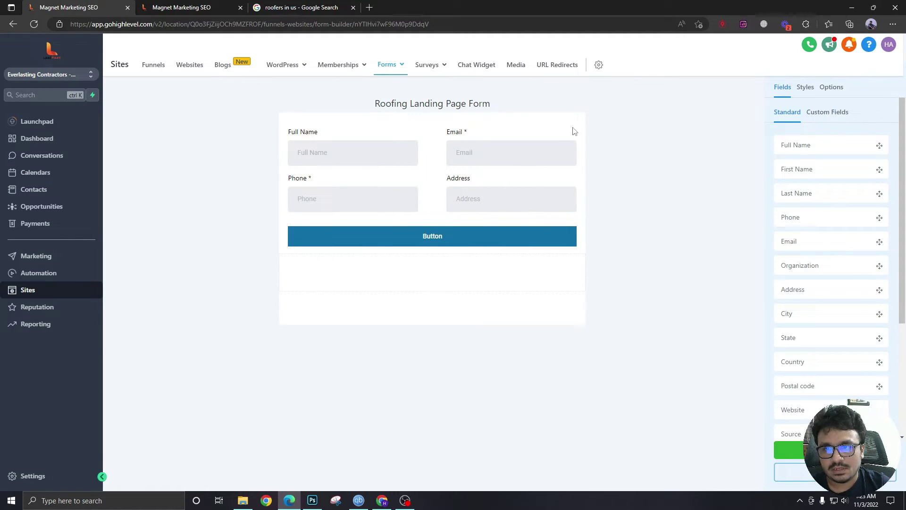
click(807, 88)
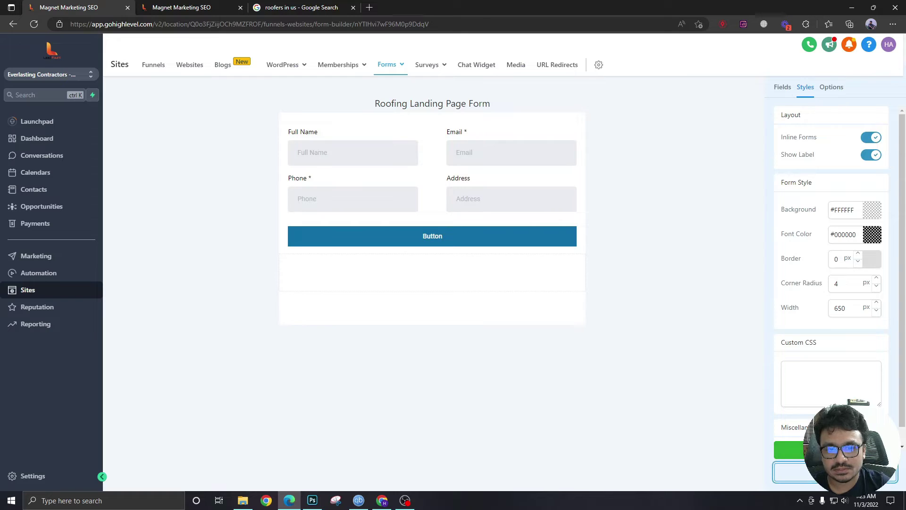
click(156, 9)
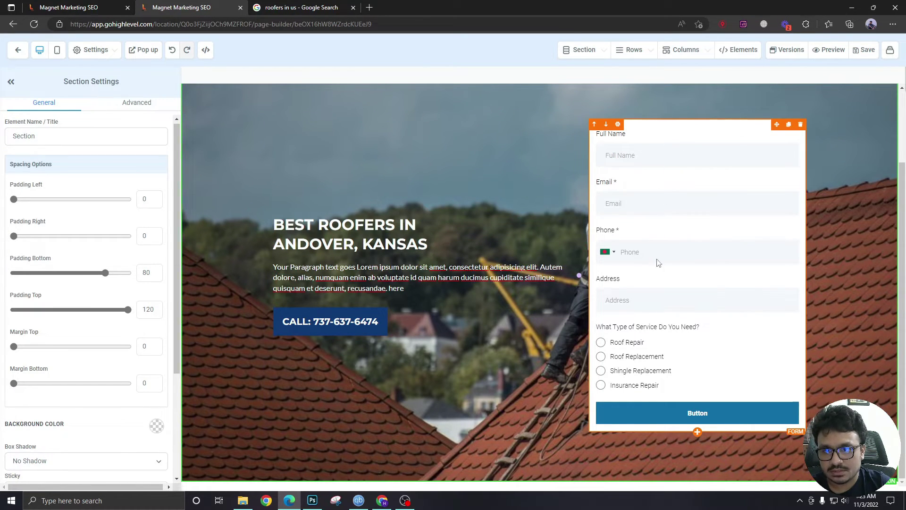
Open the Roofing Awesome Funnel from the funnels list.
click(112, 12)
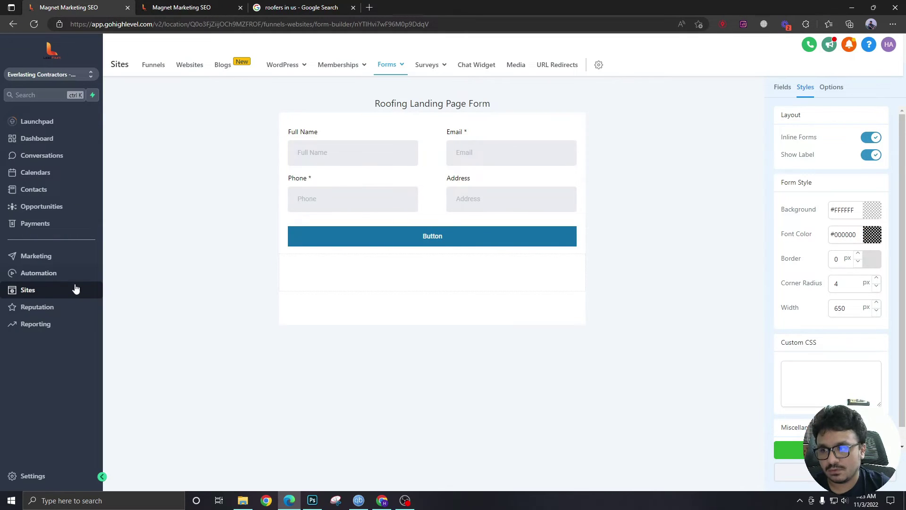
click(161, 64)
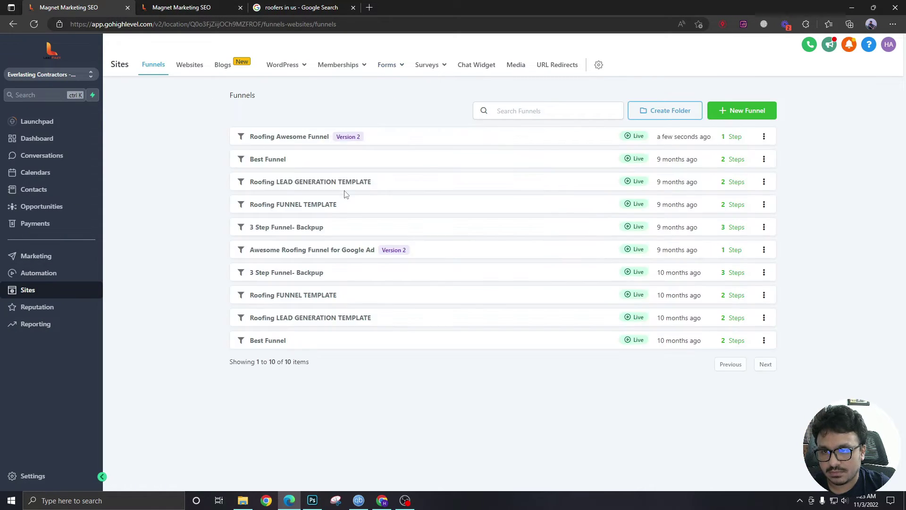
click(305, 141)
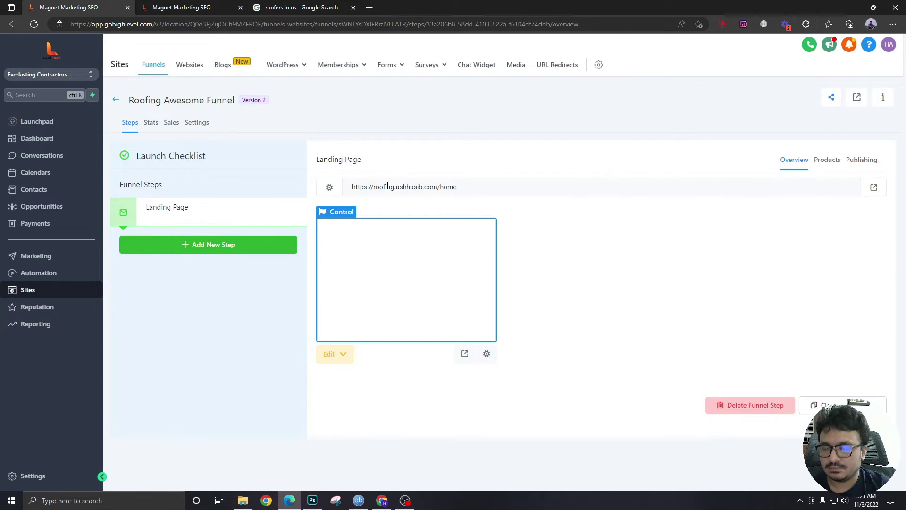
Copy the landing page address and load roofing.ashhasib.com/home in a new browser tab.
drag(456, 187, 352, 187)
key(ctrl+c)
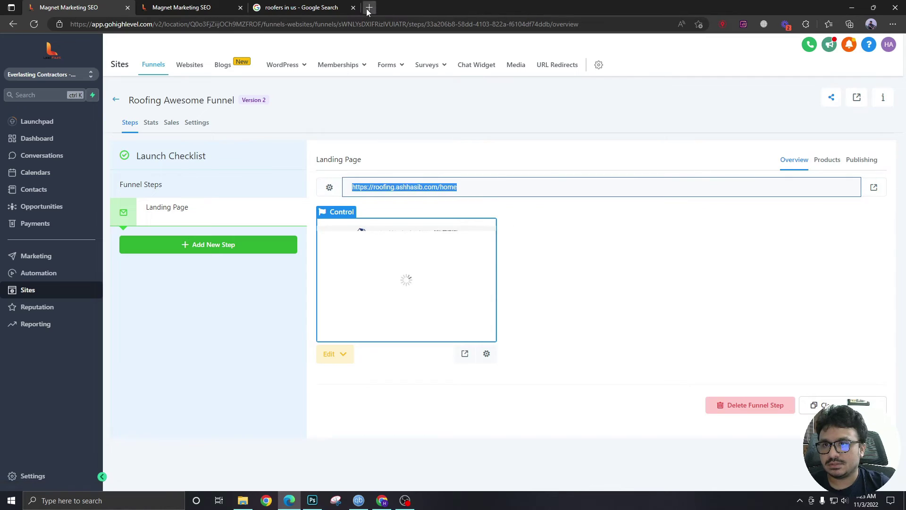
click(369, 8)
key(ctrl+v)
key(Return)
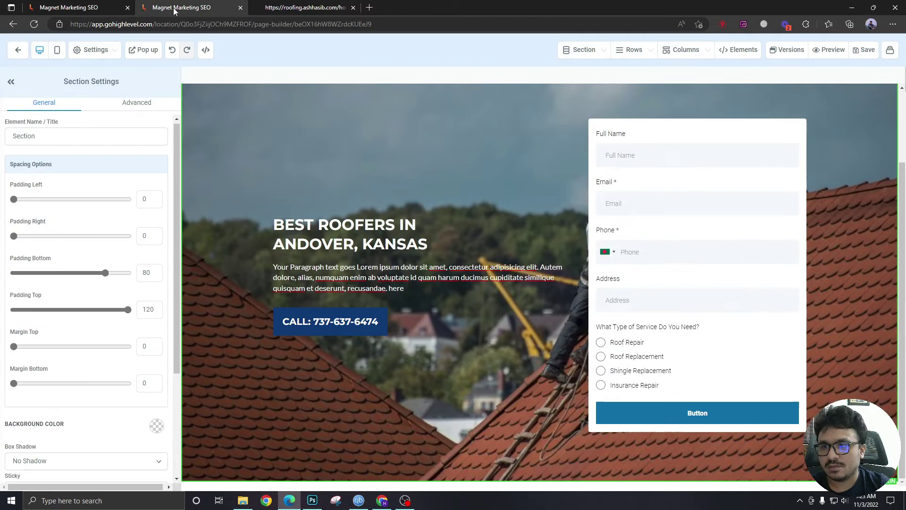
Switch back to the page builder tab and scroll the canvas around the hero section.
click(173, 7)
scroll(277, 89, up, 2)
scroll(543, 217, down, 2)
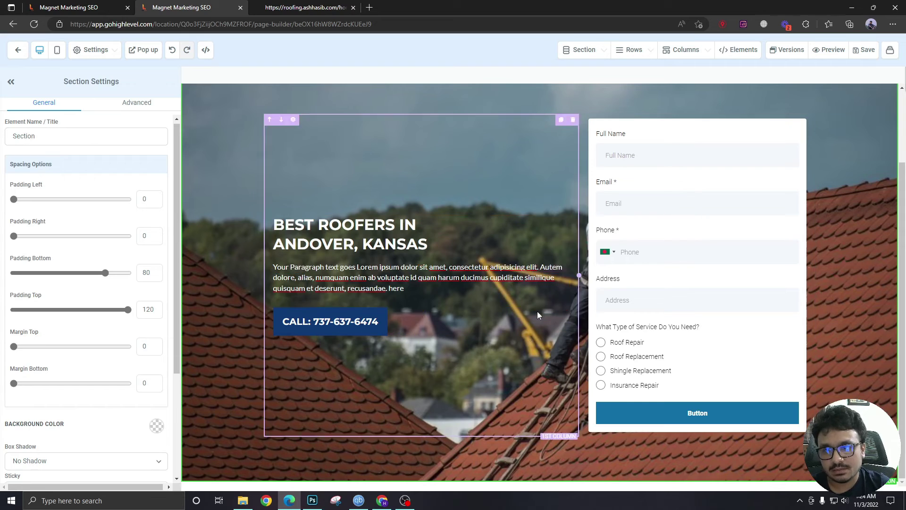
Set the hero section's background colour to black.
scroll(97, 385, down, 3)
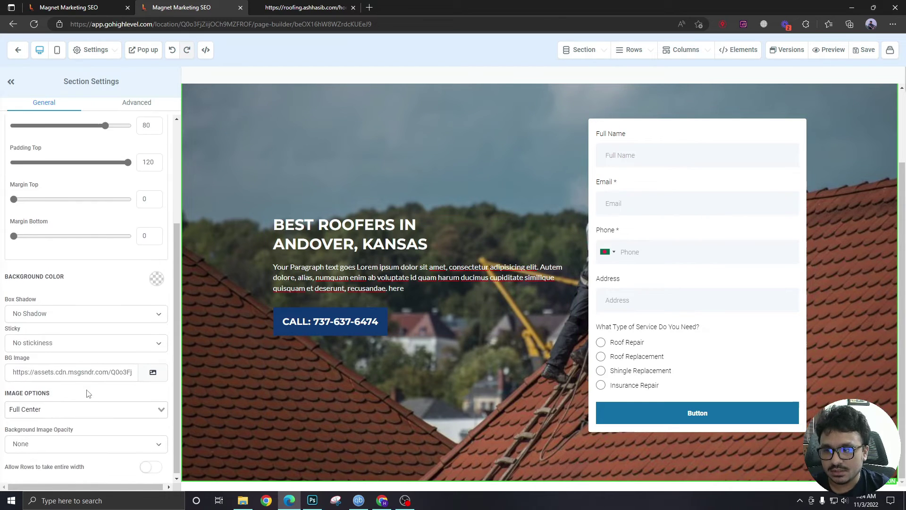
click(157, 276)
click(85, 304)
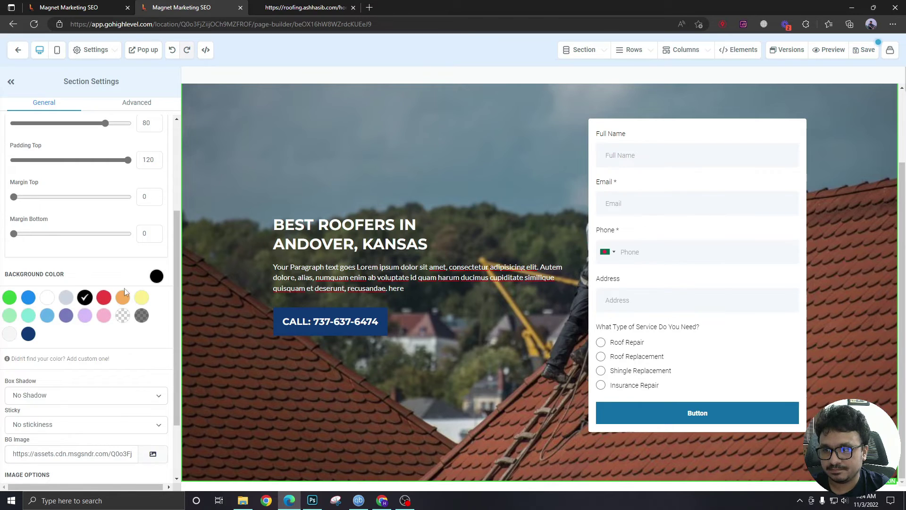
click(156, 277)
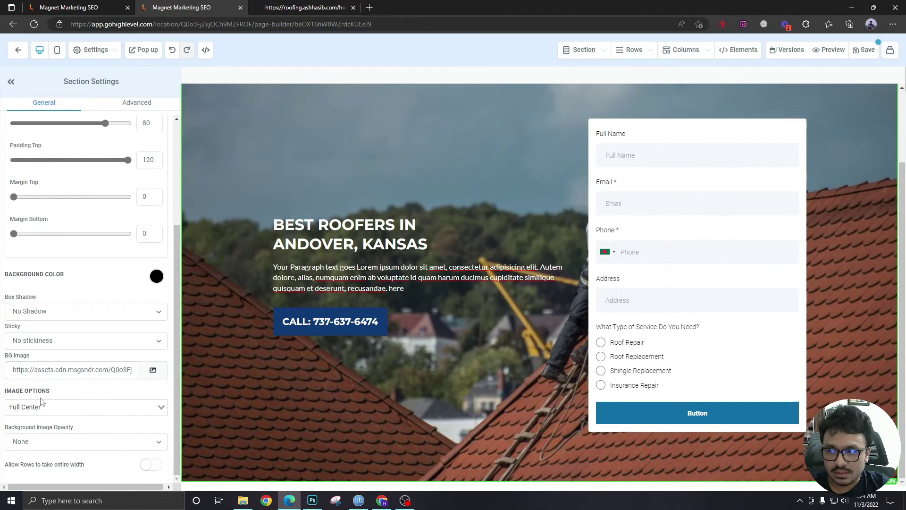
Set the background image opacity to Light Fade, after trying Half Fade, and save the page.
click(28, 443)
click(92, 404)
click(72, 444)
click(62, 465)
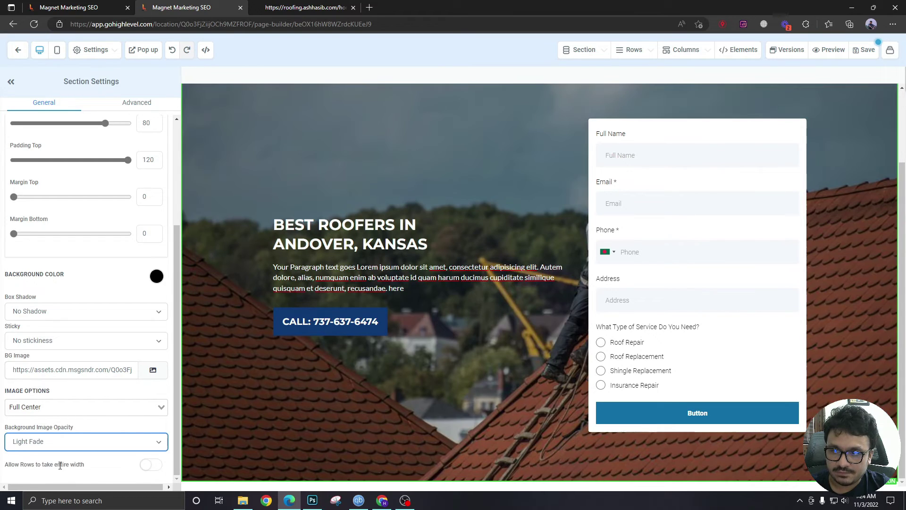
click(94, 444)
click(91, 474)
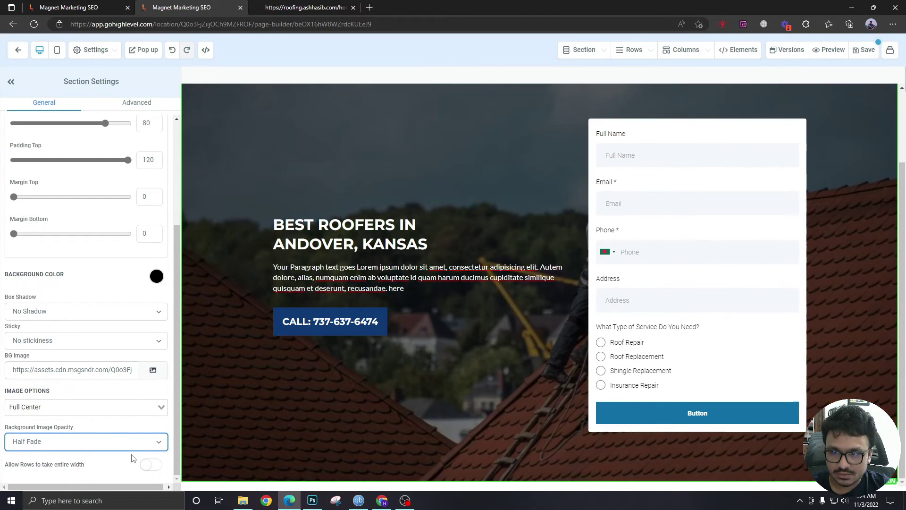
click(85, 441)
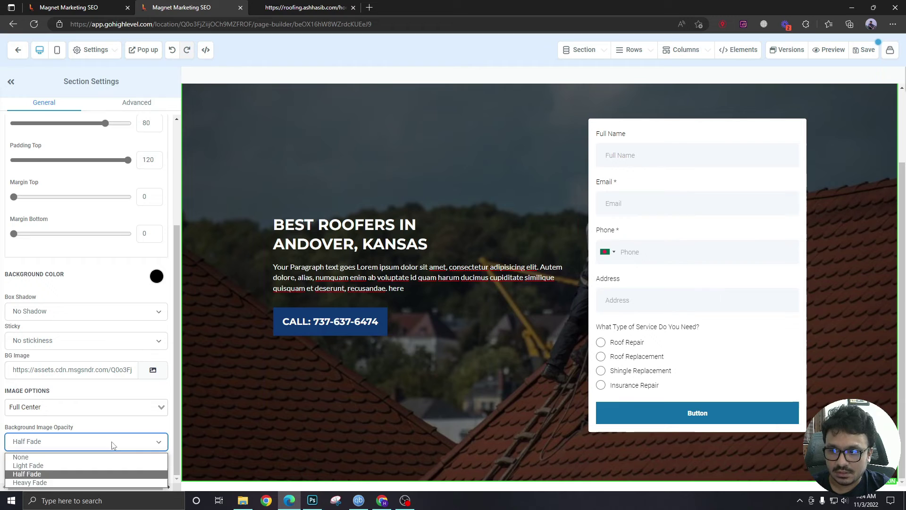
click(89, 465)
scroll(312, 334, up, 2)
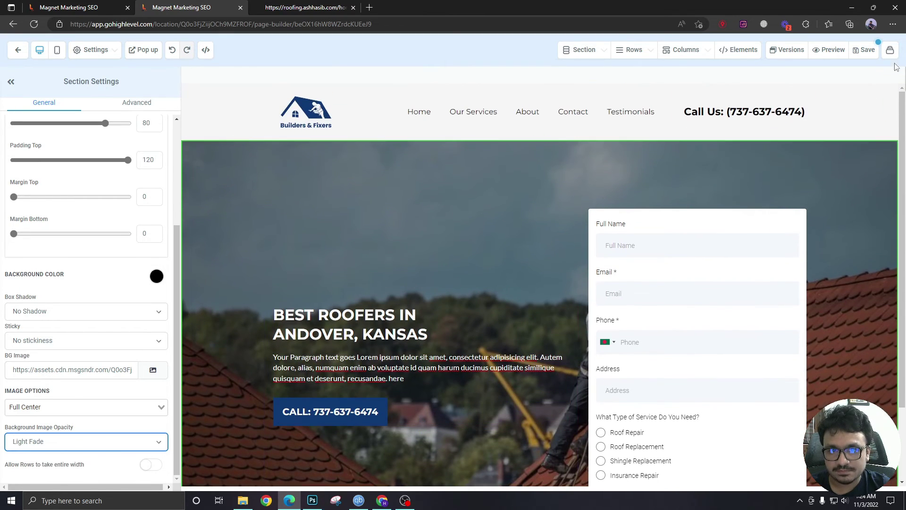
click(863, 50)
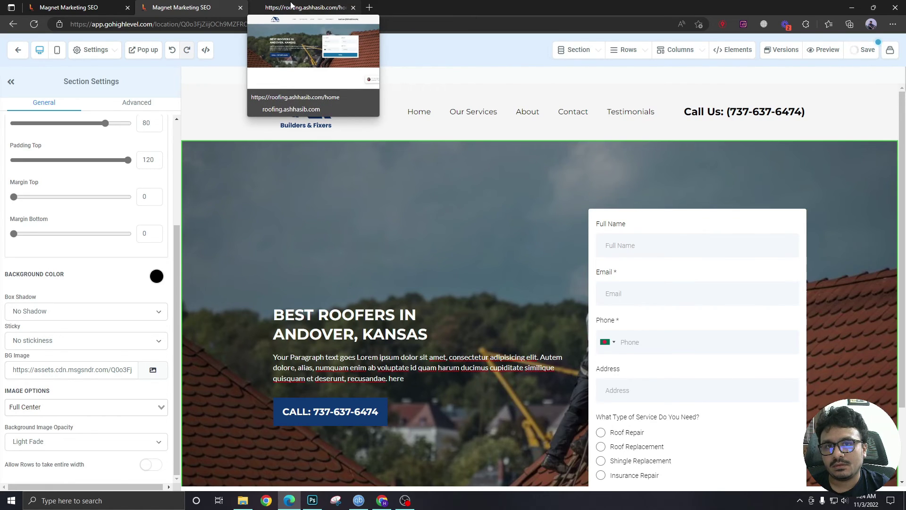
Refresh the live roofing.ashhasib.com page and test the call button's phone link.
click(291, 5)
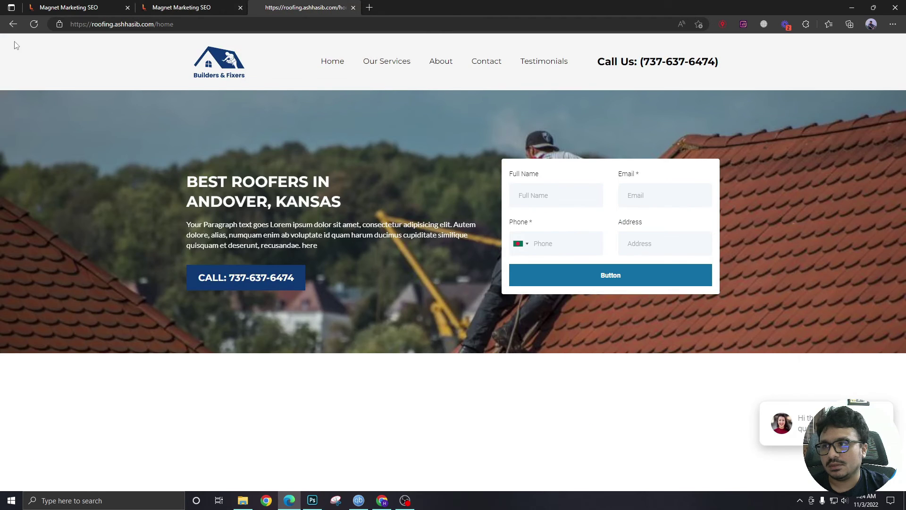
click(34, 23)
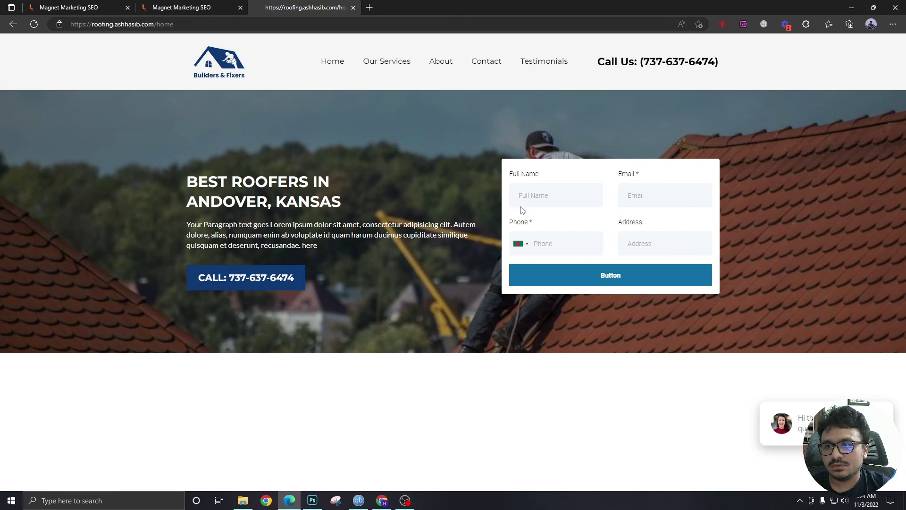
click(237, 284)
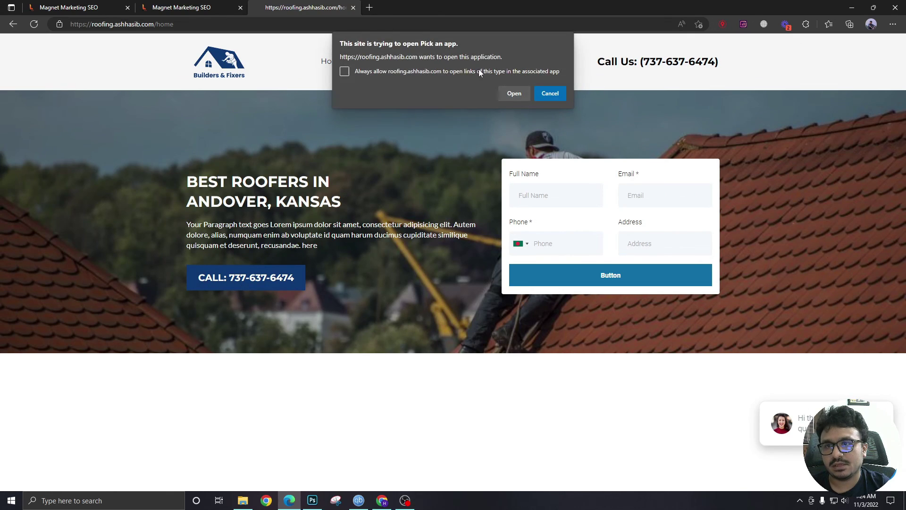